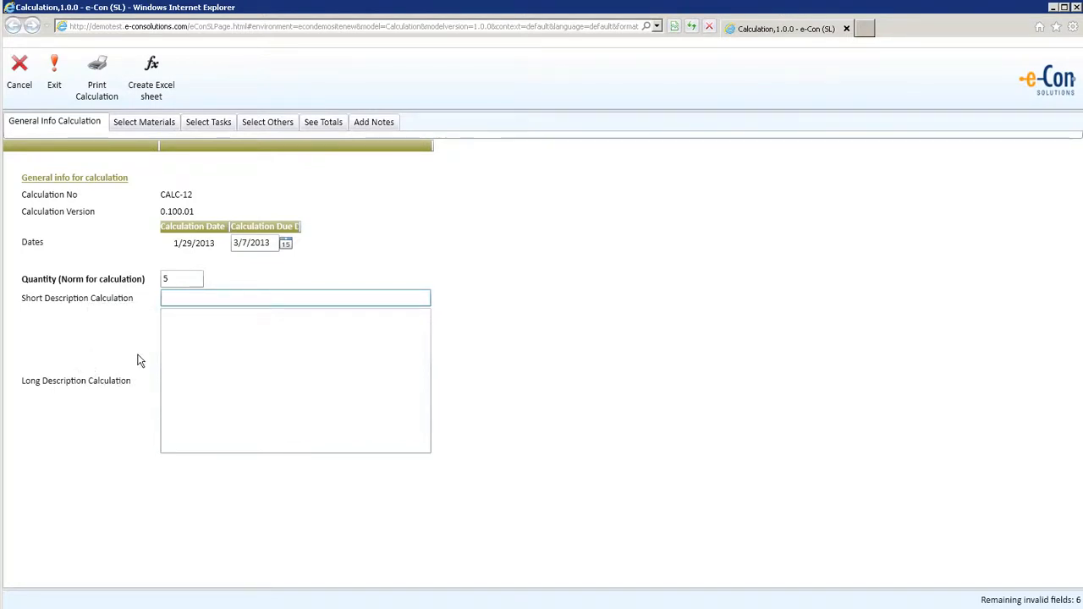
- Enter "Special device" as short description and a long description about custom configuration and calculation by e-Con, correct validated prices and several possible alternatives
{"action": "type", "text": "Spe"}
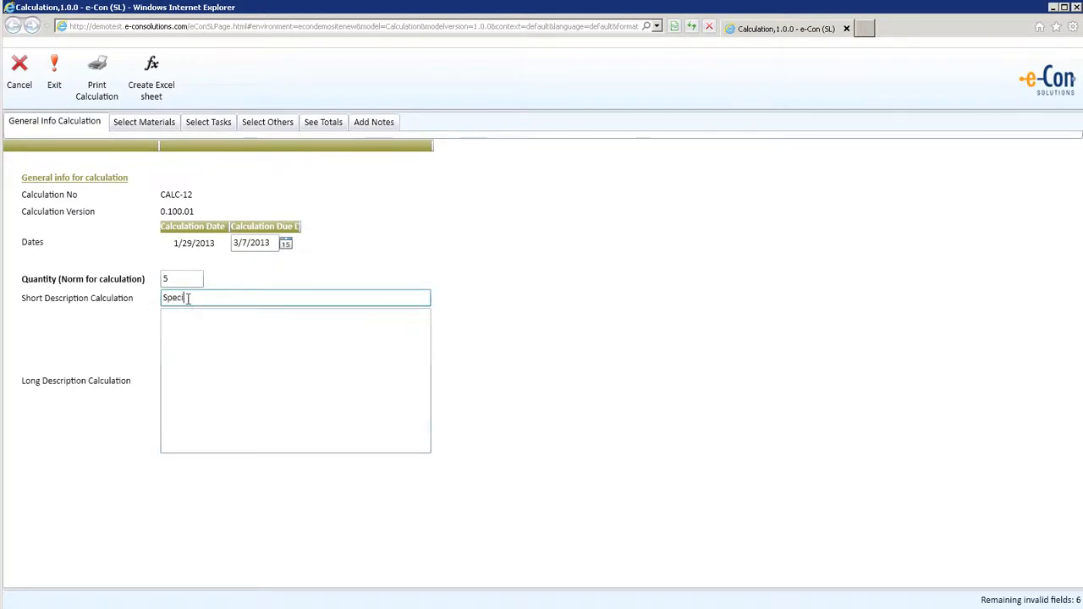
{"action": "type", "text": "cial device"}
{"action": "key", "text": "Tab"}
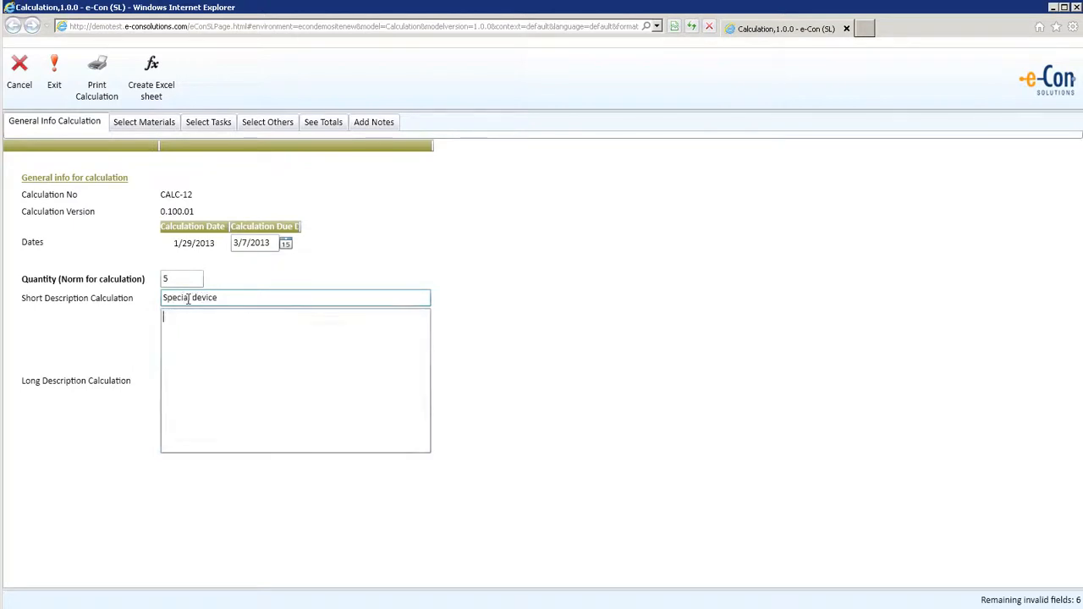
{"action": "type", "text": "This Special Device is custom configured and calculated by e-Con. e-Cons great engine ensures correct and validated prices.  Even several alternatives can be calculated!"}
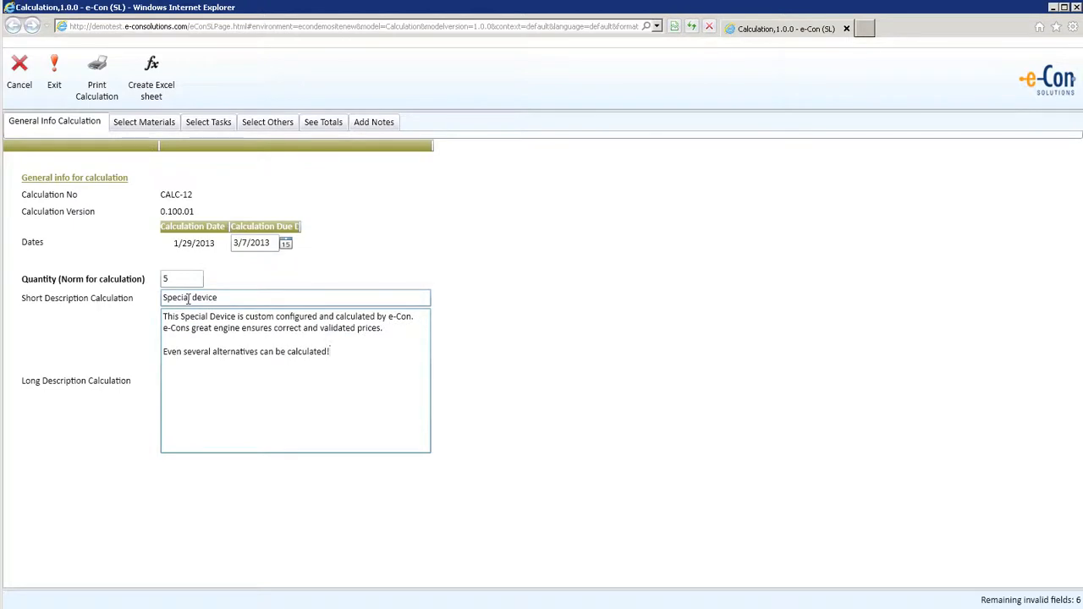
- In the material selection, filter the first row by "plank", choose 6# WH PLANK 2 and set its quantity to 2
{"action": "left_click", "coordinate": [153, 133]}
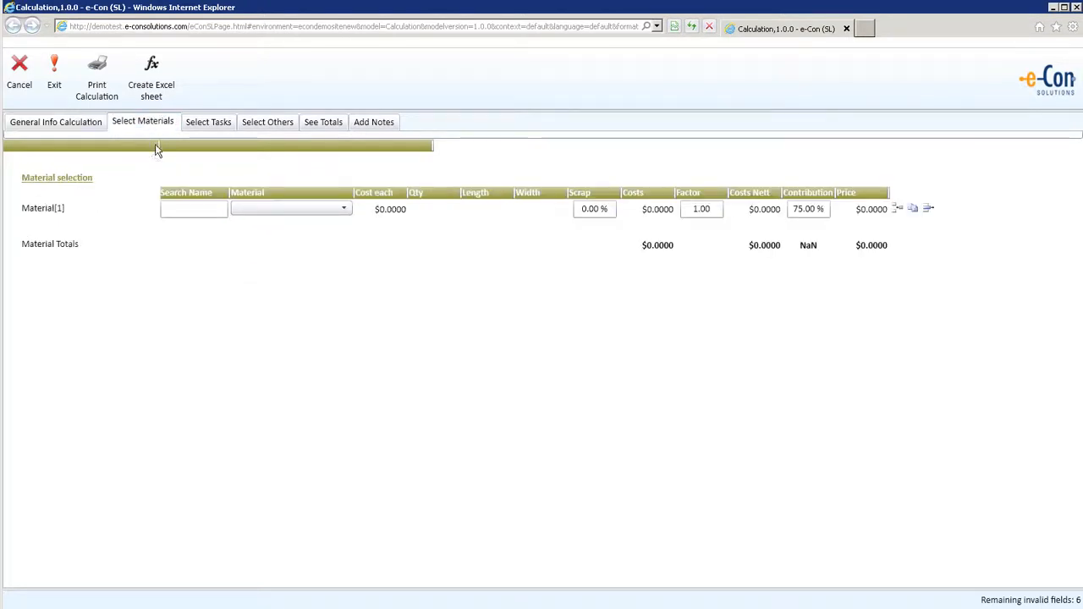
{"action": "left_click", "coordinate": [172, 210]}
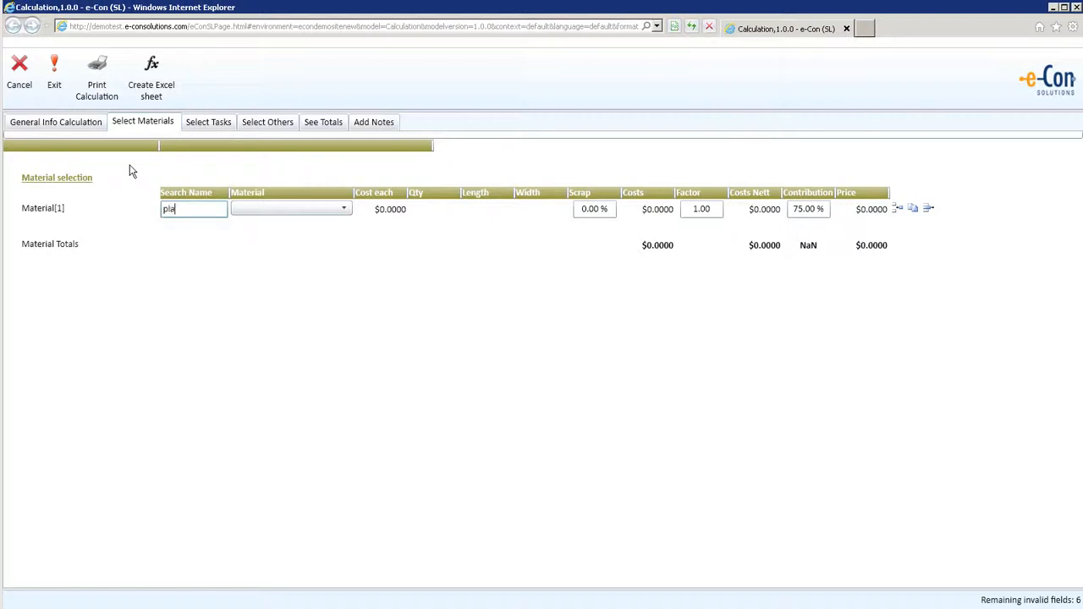
{"action": "type", "text": "plank"}
{"action": "key", "text": "Tab"}
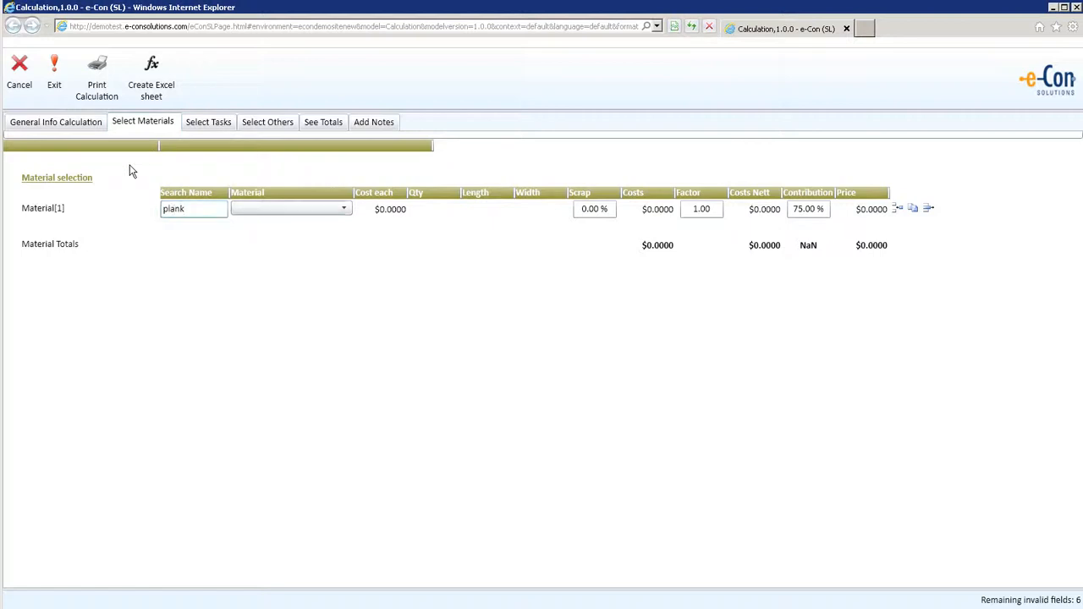
{"action": "left_click", "coordinate": [250, 219]}
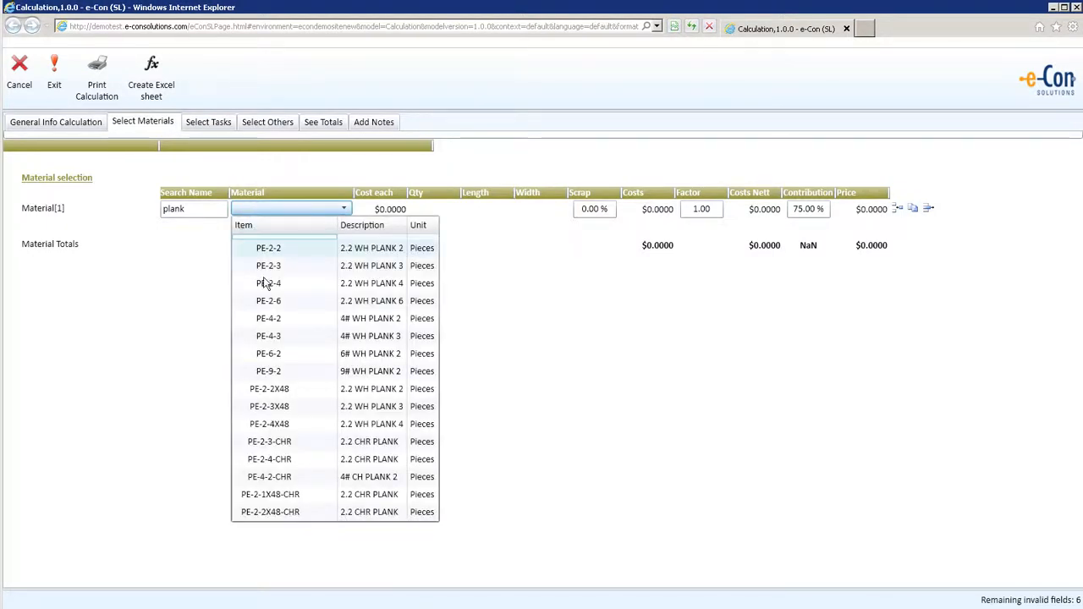
{"action": "left_click", "coordinate": [275, 362]}
{"action": "key", "text": "Tab"}
{"action": "type", "text": "2"}
{"action": "key", "text": "Tab"}
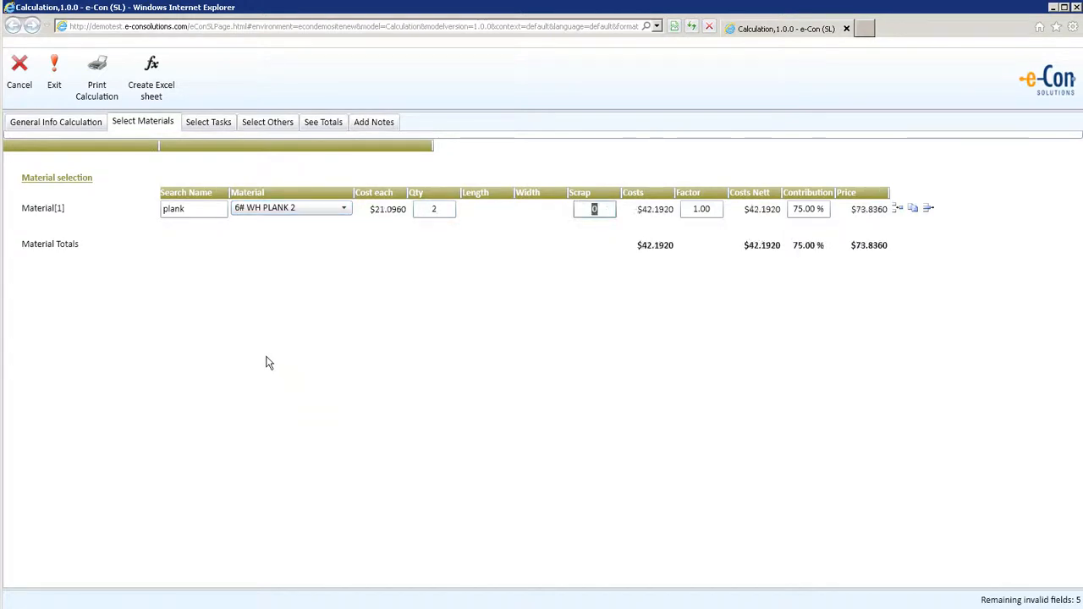
{"action": "key", "text": "Tab"}
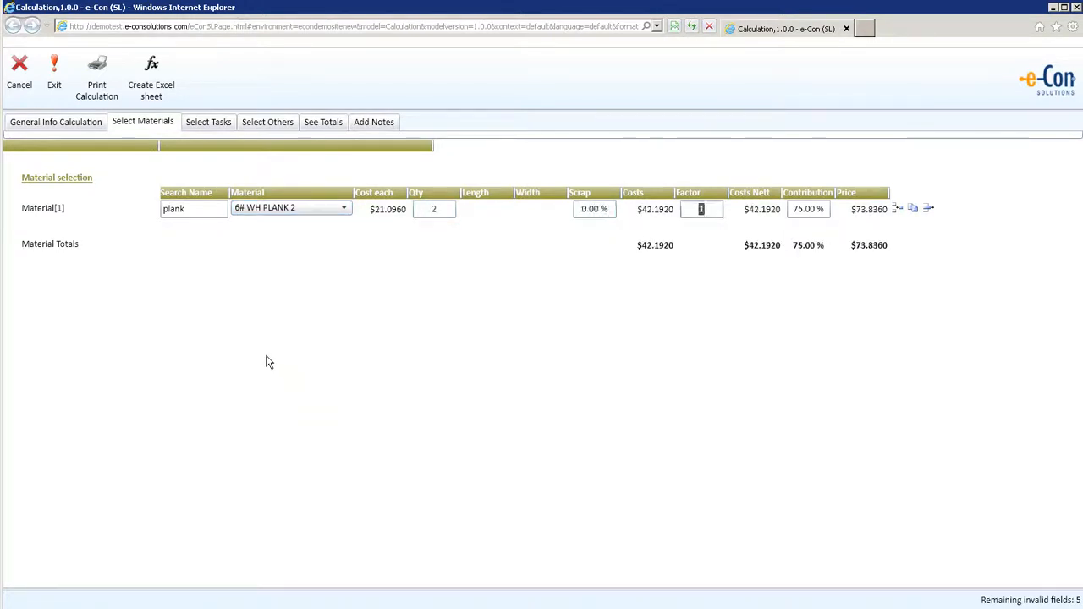
{"action": "key", "text": "Tab"}
{"action": "key", "text": "Tab"}
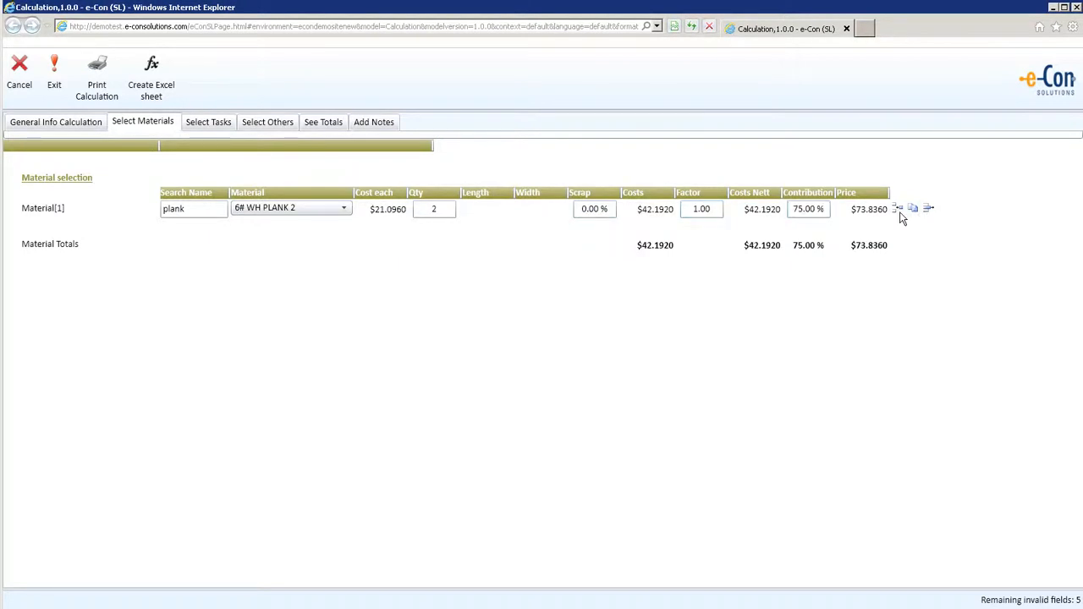
- Add a second material row, filter it by "fiber" and choose the 2.0 OZ FIBER material
{"action": "left_click", "coordinate": [899, 209]}
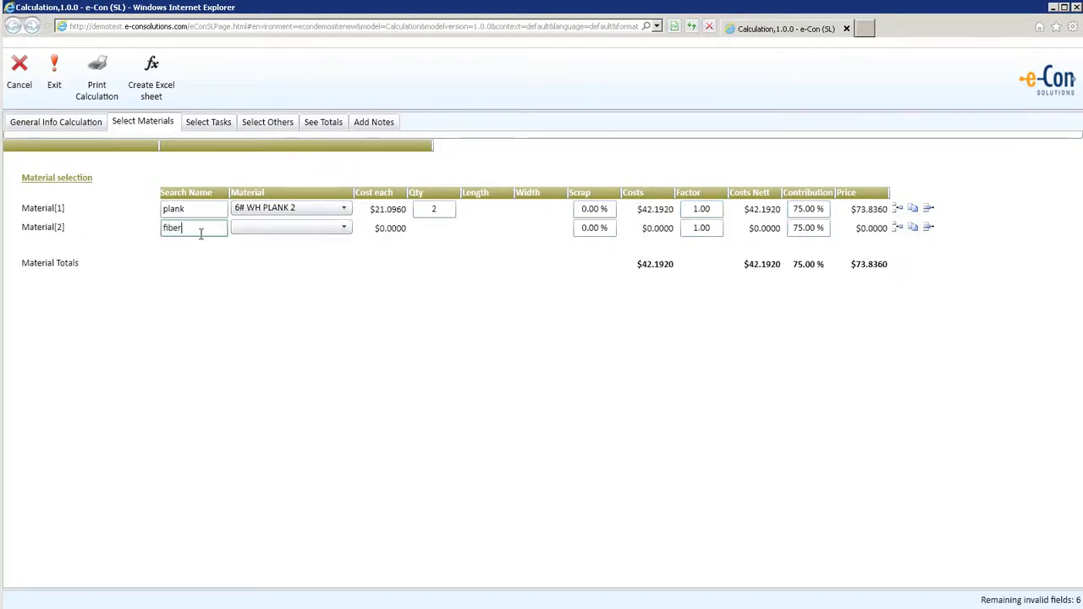
{"action": "left_click", "coordinate": [259, 232]}
{"action": "left_click_drag", "start_coordinate": [478, 270], "coordinate": [487, 401]}
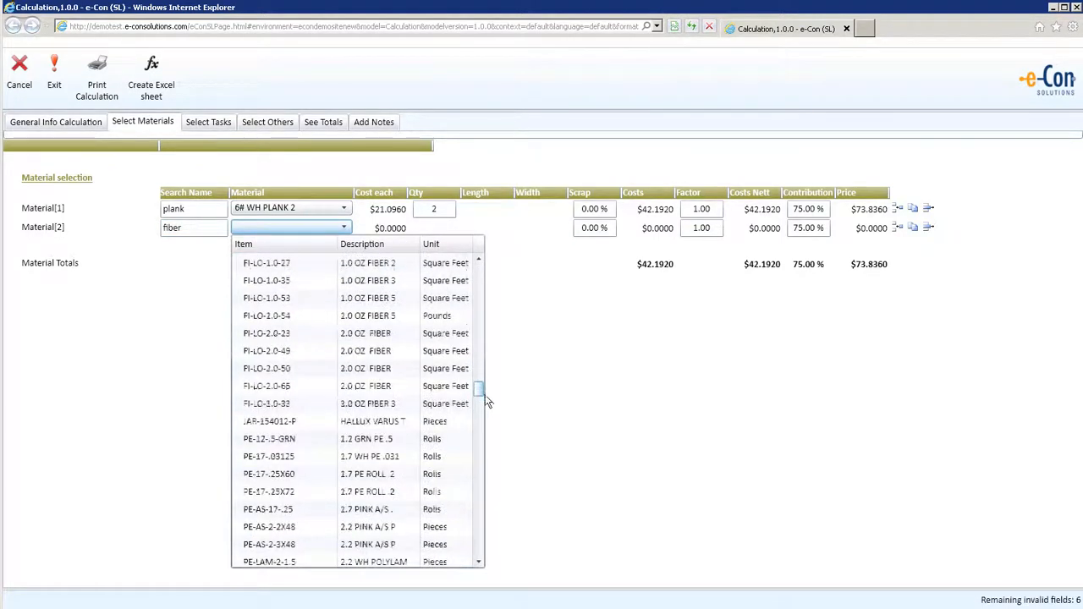
{"action": "left_click", "coordinate": [425, 345]}
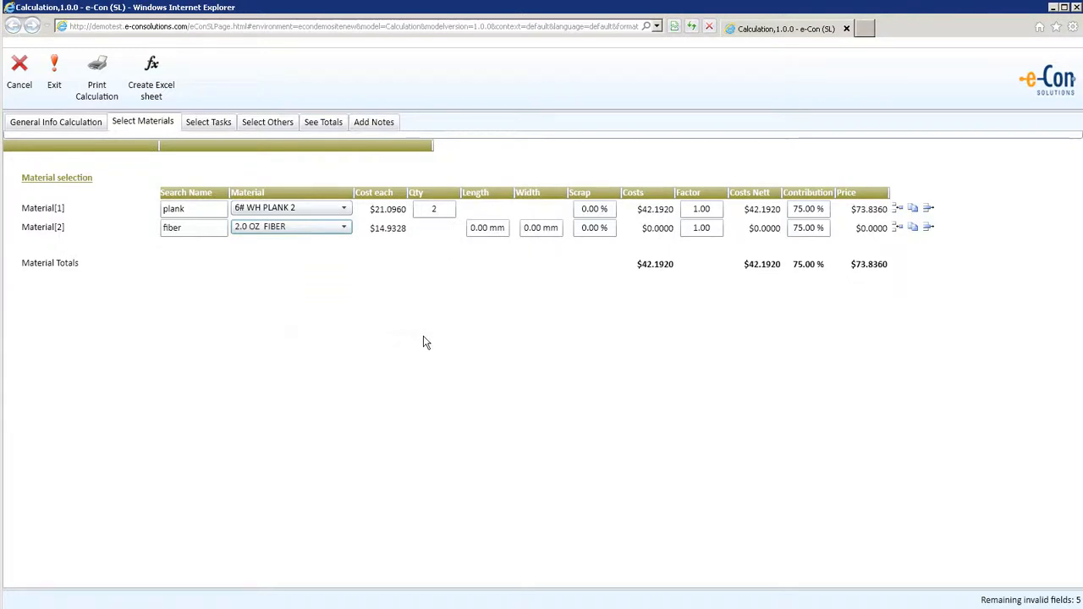
- Set the fiber material's length to 100 mm, width to 145 mm, scrap to 10 % and contribution to 90 %
{"action": "key", "text": "Tab"}
{"action": "type", "text": "100"}
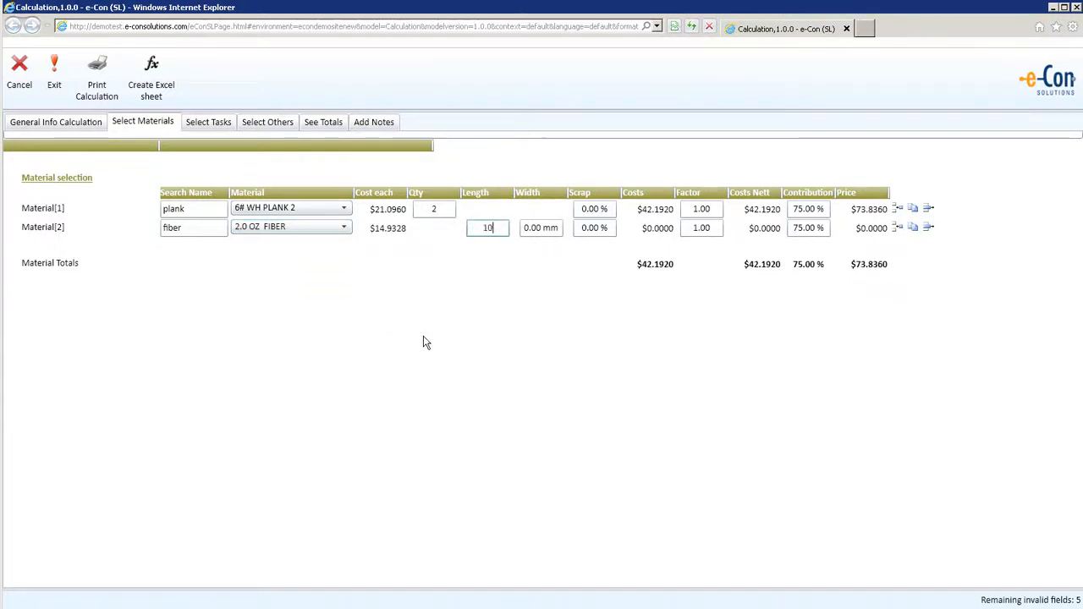
{"action": "key", "text": "Tab"}
{"action": "type", "text": "145"}
{"action": "key", "text": "Tab"}
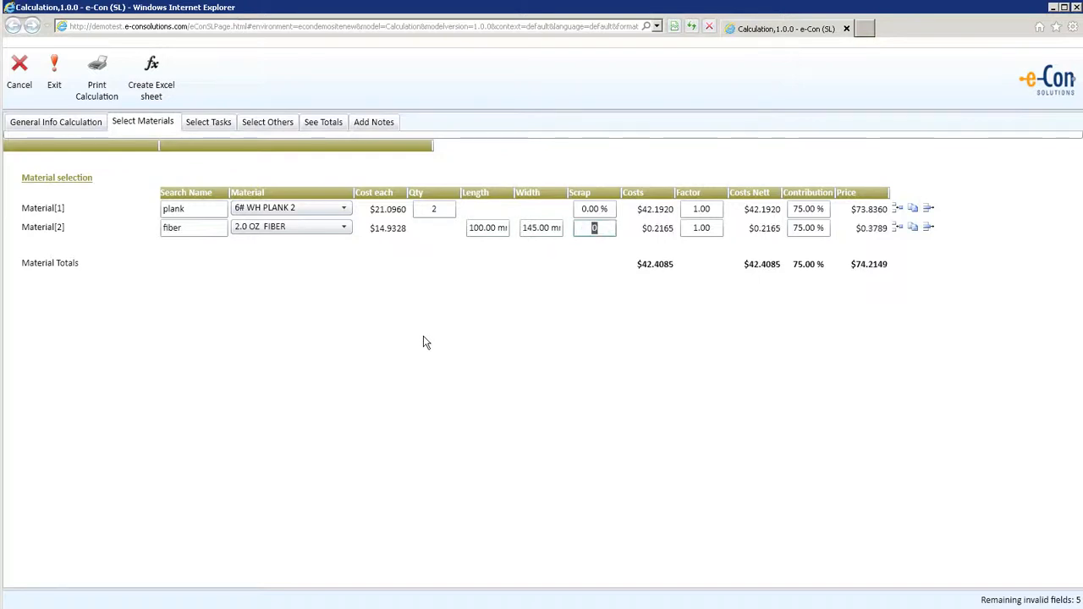
{"action": "type", "text": "10"}
{"action": "key", "text": "Tab"}
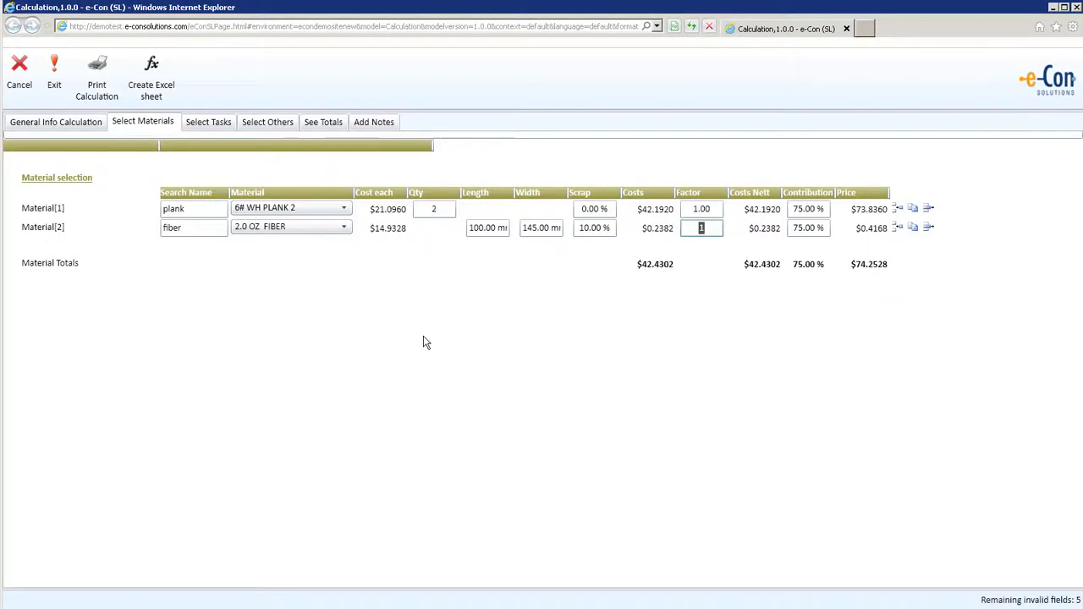
{"action": "key", "text": "Tab"}
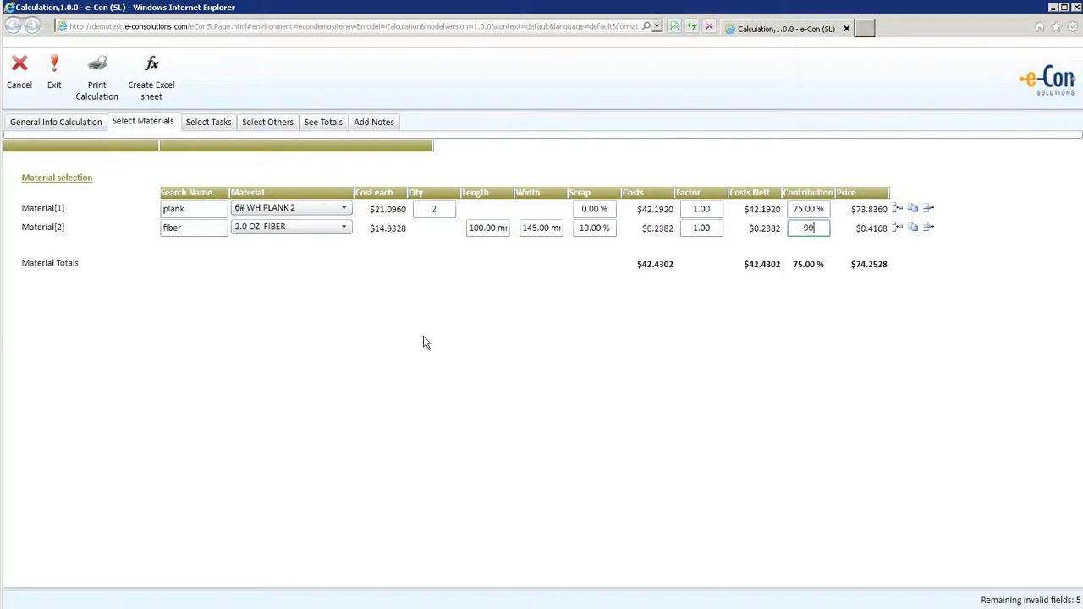
{"action": "type", "text": "90"}
{"action": "key", "text": "Tab"}
- Add a third material row with 2.2 WH POLYLAM, quantity 0.1 and scrap 1 %
{"action": "left_click", "coordinate": [902, 240]}
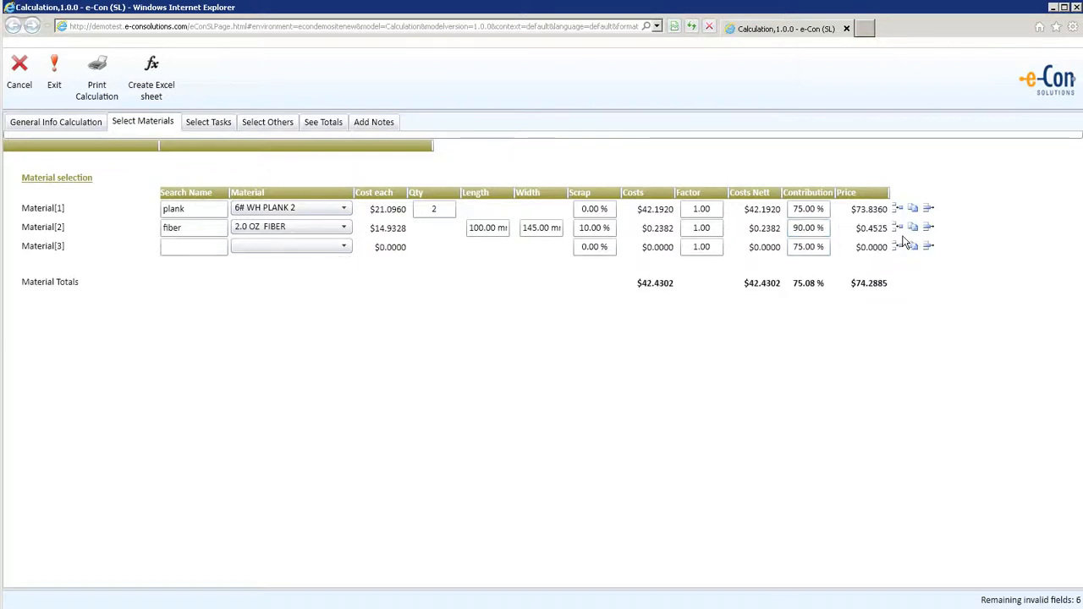
{"action": "left_click", "coordinate": [344, 248]}
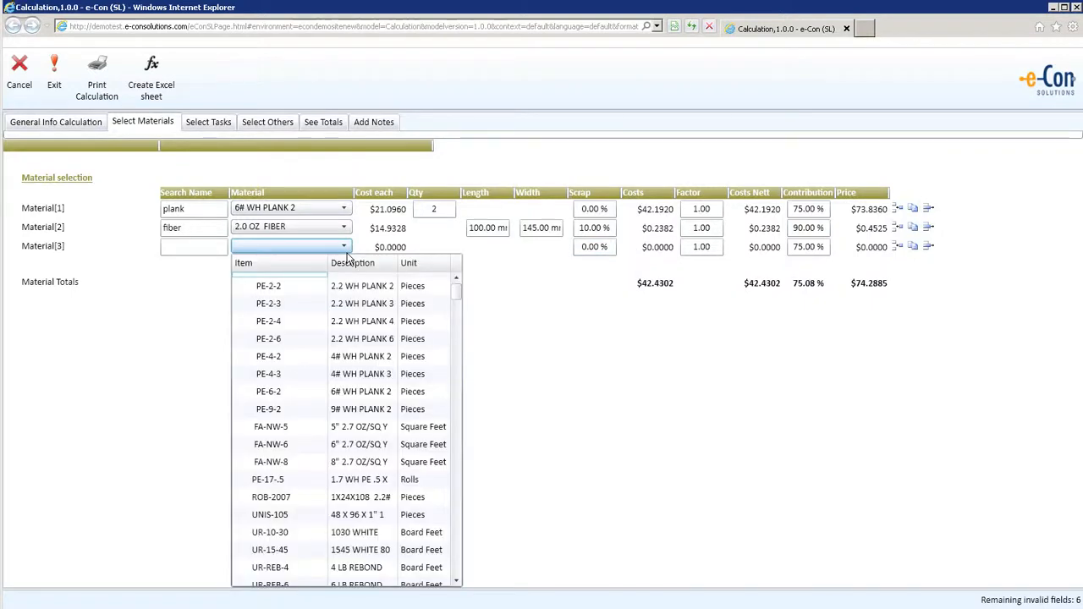
{"action": "left_click", "coordinate": [459, 325]}
{"action": "scroll", "coordinate": [460, 324], "scroll_direction": "down", "scroll_amount": 5}
{"action": "left_click", "coordinate": [414, 387]}
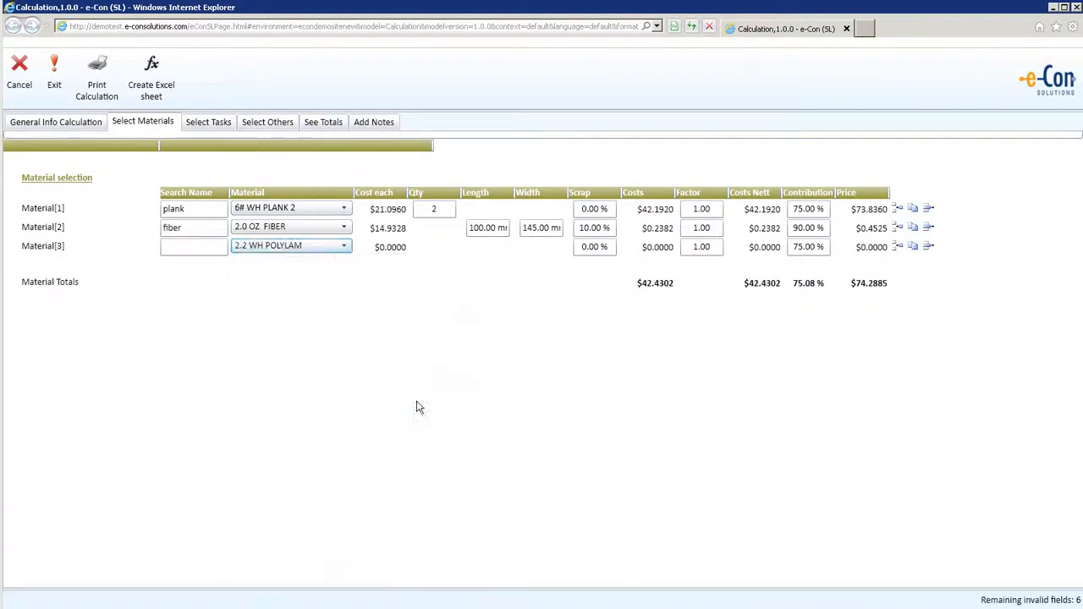
{"action": "key", "text": "Tab"}
{"action": "type", "text": "1"}
{"action": "key", "text": "Tab"}
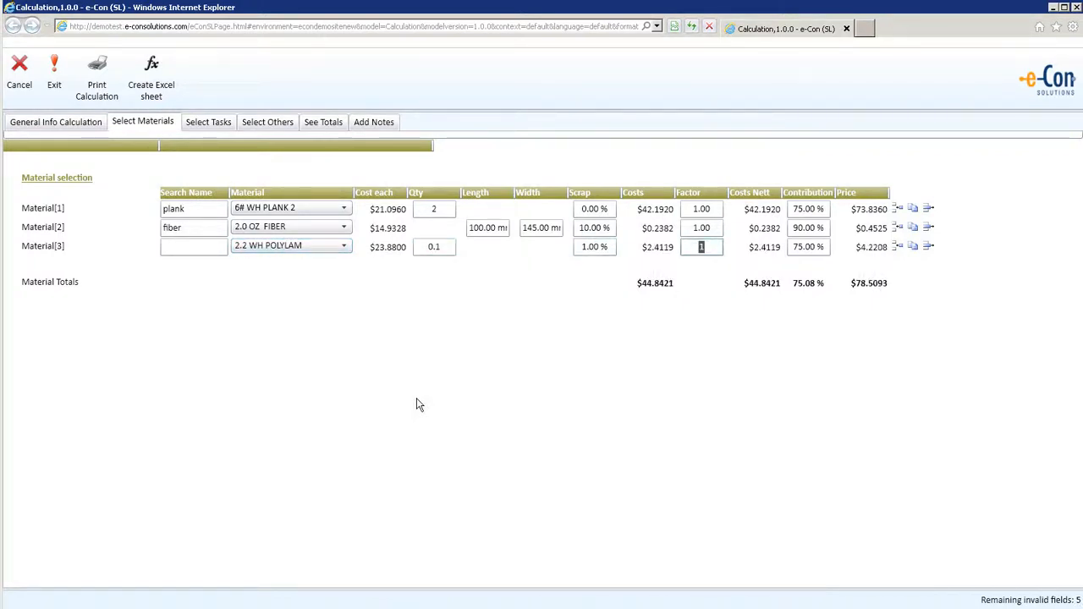
- Add a fourth material row filtered by "LDHR", choose LDHR-1823 HRS- and set length 10 mm and width 12 mm
{"action": "left_click", "coordinate": [902, 248]}
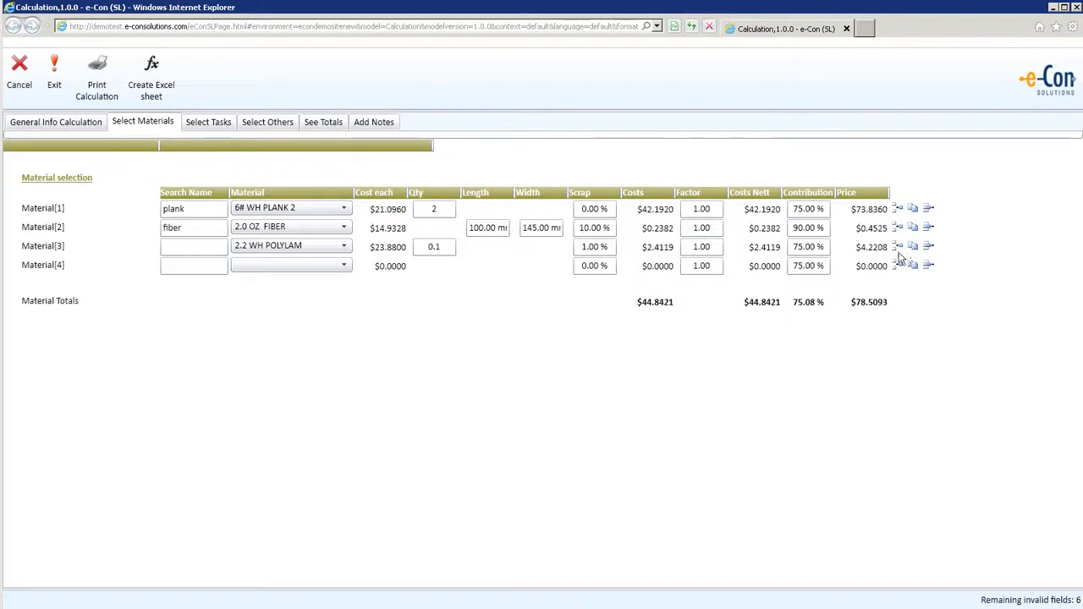
{"action": "left_click", "coordinate": [194, 275]}
{"action": "type", "text": "LDHR"}
{"action": "key", "text": "Tab"}
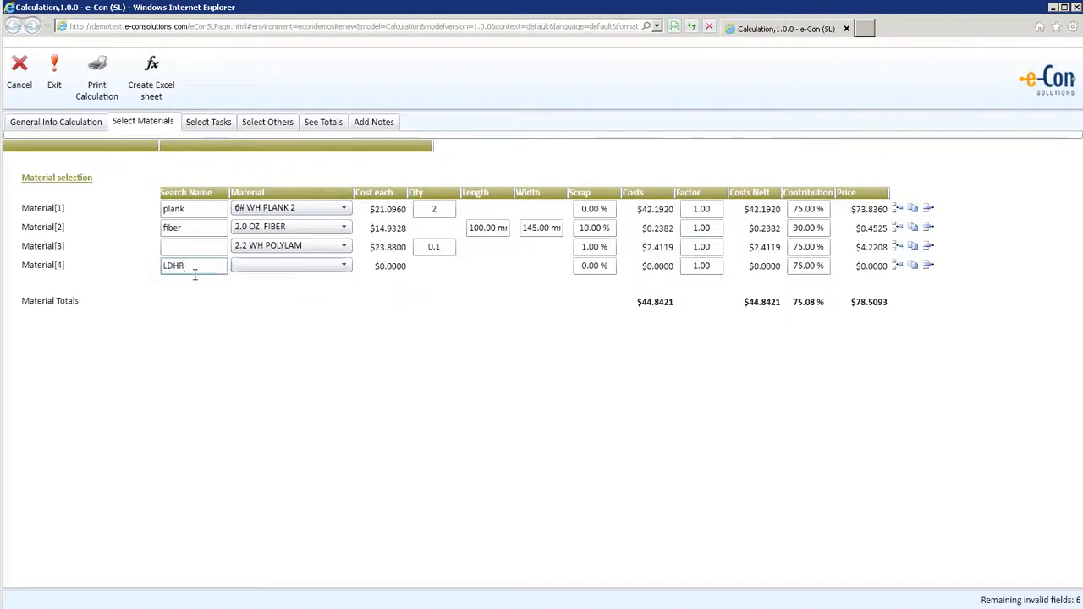
{"action": "left_click", "coordinate": [276, 270]}
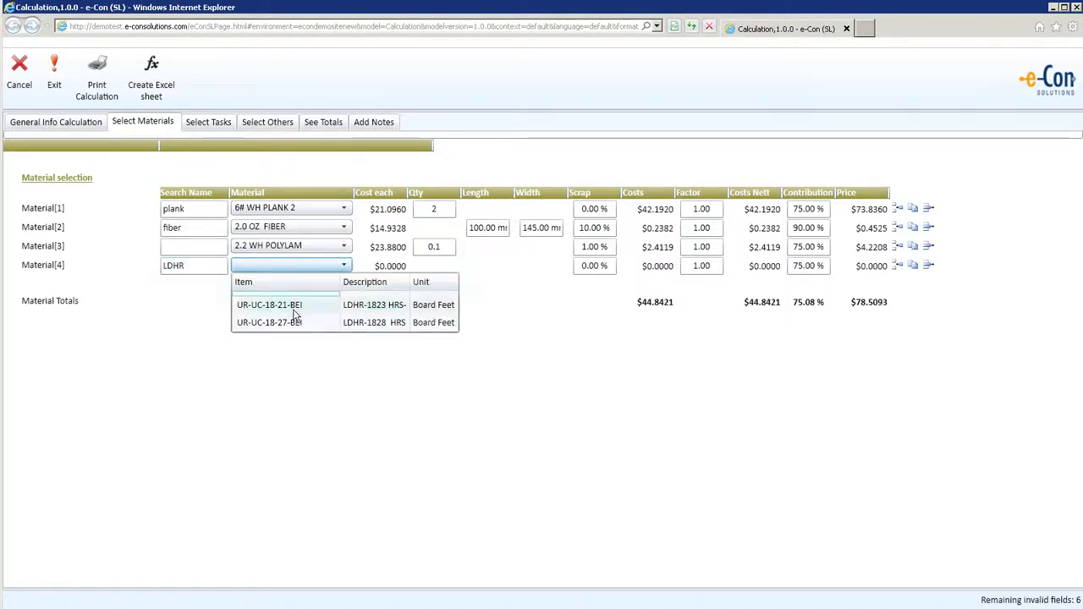
{"action": "left_click", "coordinate": [295, 306]}
{"action": "key", "text": "Tab"}
{"action": "key", "text": "Tab"}
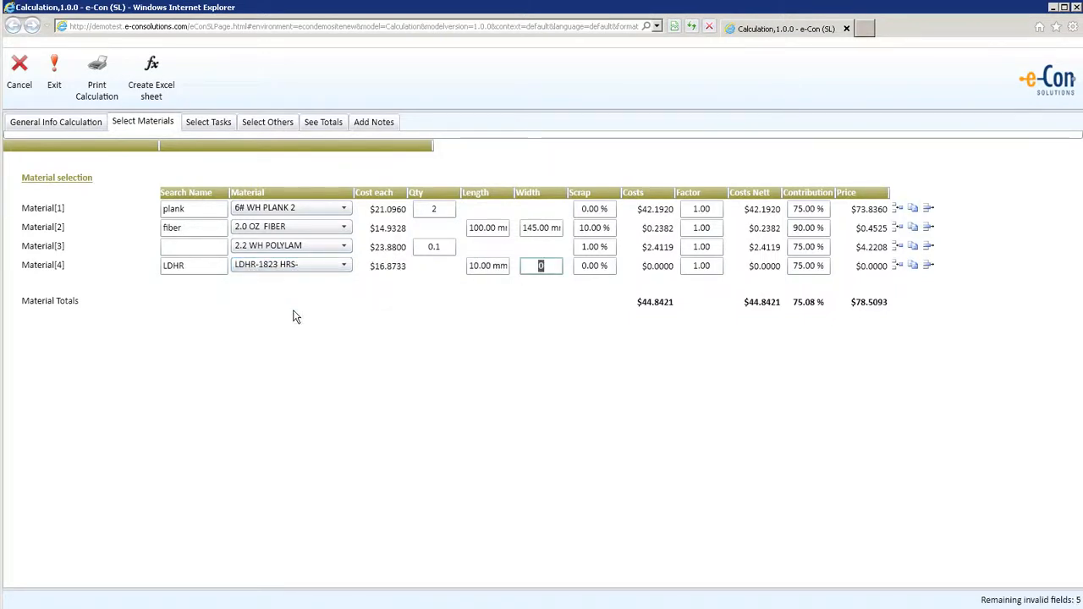
{"action": "key", "text": "Tab"}
- Duplicate the LDHR material row and set the copy's length to 20 mm and width to 40 mm
{"action": "left_click", "coordinate": [917, 274]}
{"action": "left_click", "coordinate": [496, 286]}
{"action": "type", "text": "20"}
{"action": "key", "text": "Tab"}
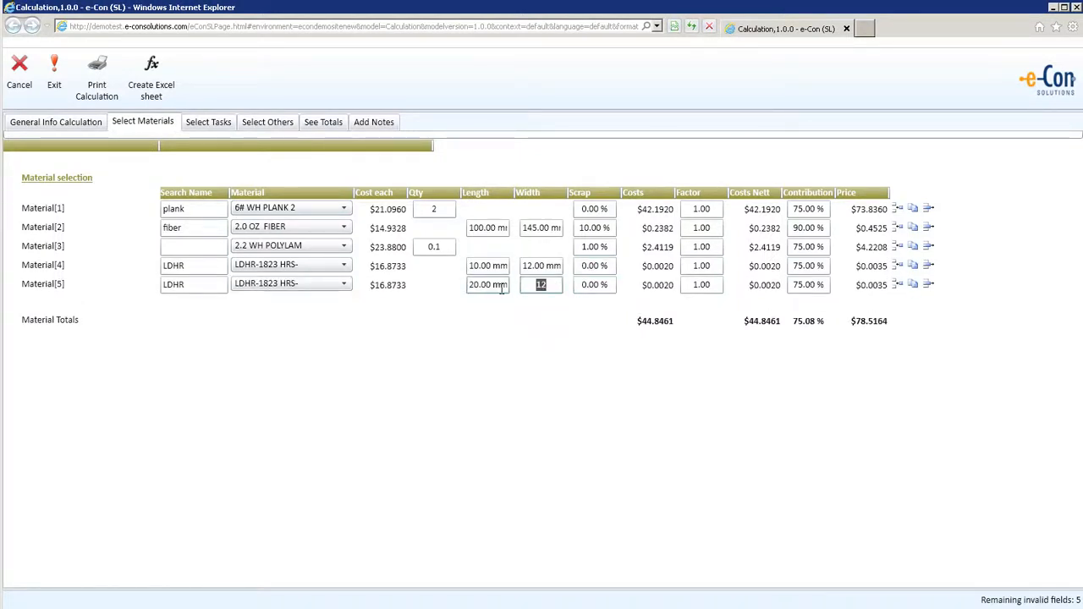
{"action": "type", "text": "40"}
{"action": "key", "text": "Tab"}
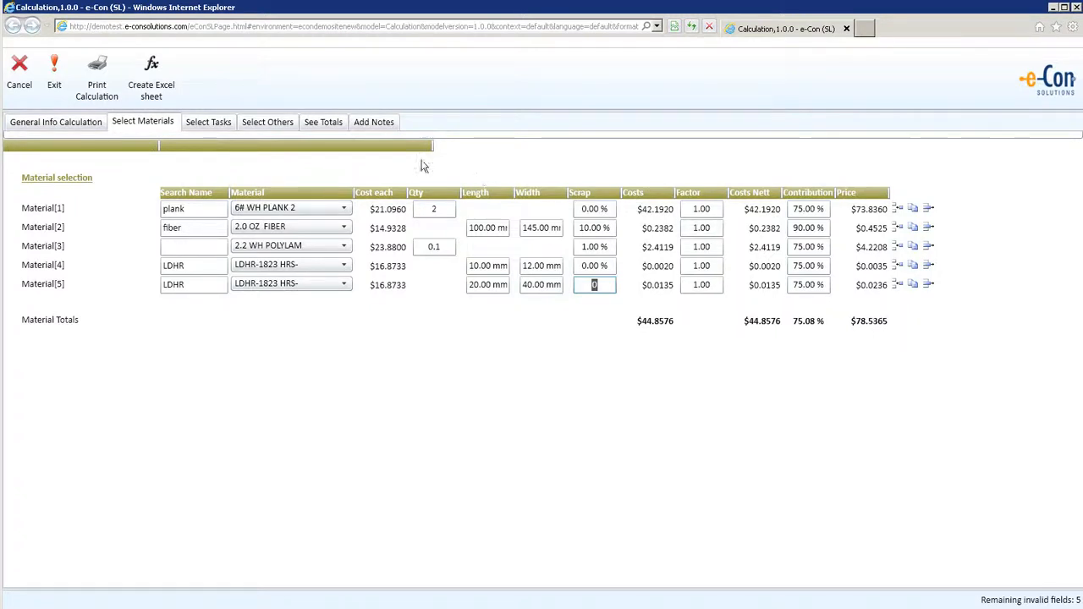
- In the tasks selection, choose F-52 CNC as the first task and set its run time to 12
{"action": "left_click", "coordinate": [229, 128]}
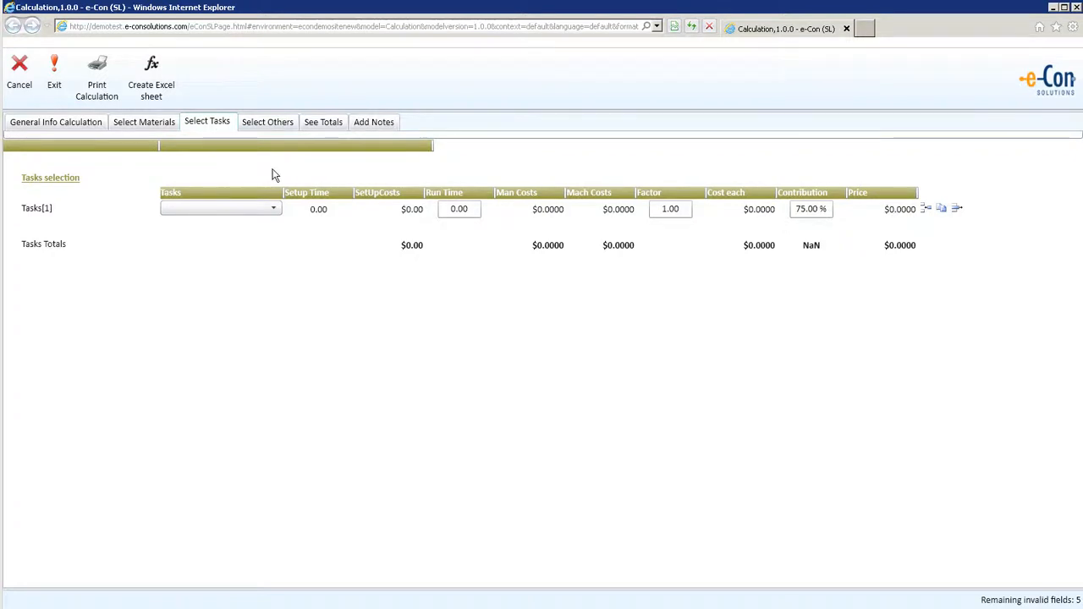
{"action": "left_click", "coordinate": [274, 209]}
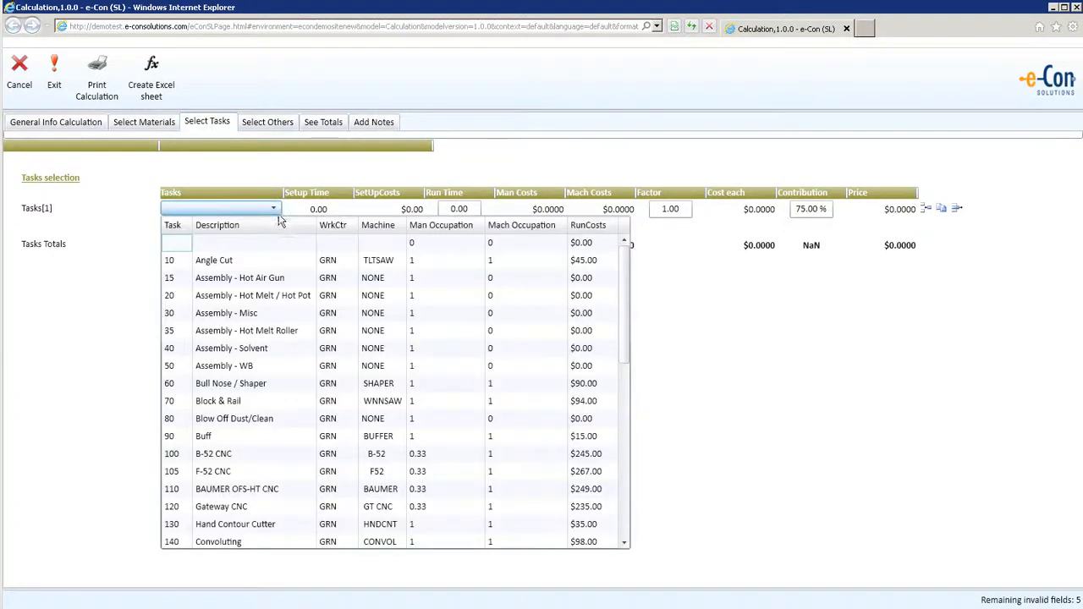
{"action": "left_click", "coordinate": [244, 477]}
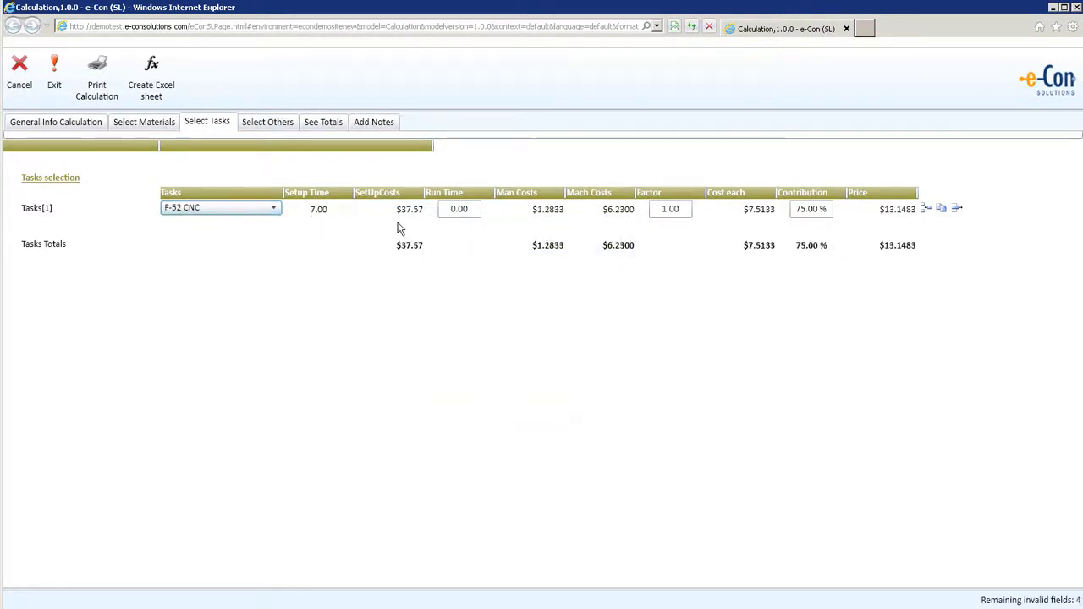
{"action": "left_click", "coordinate": [458, 215]}
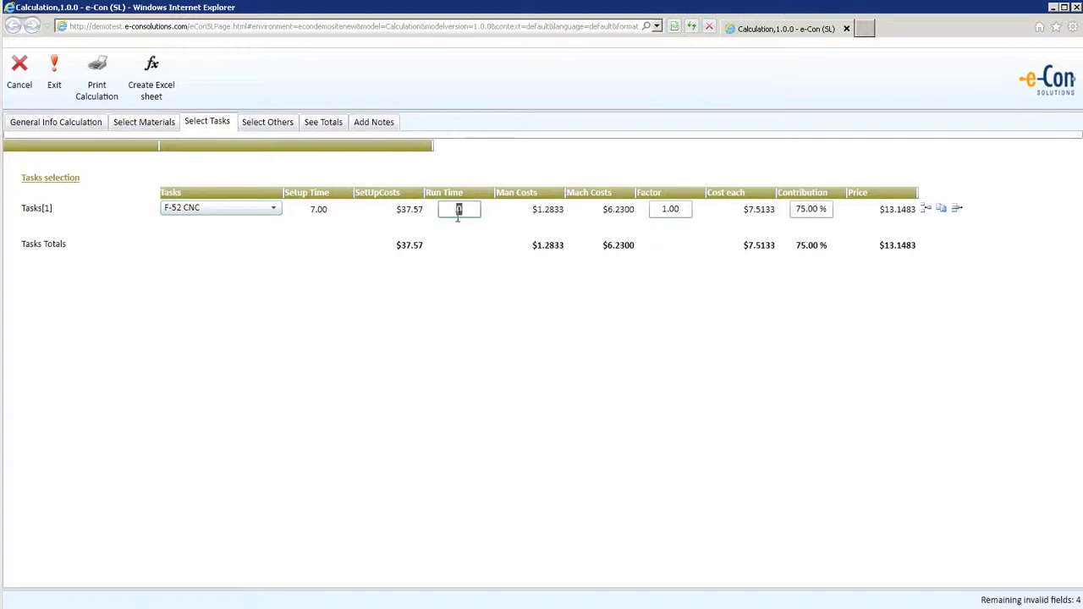
{"action": "type", "text": "12"}
{"action": "key", "text": "Tab"}
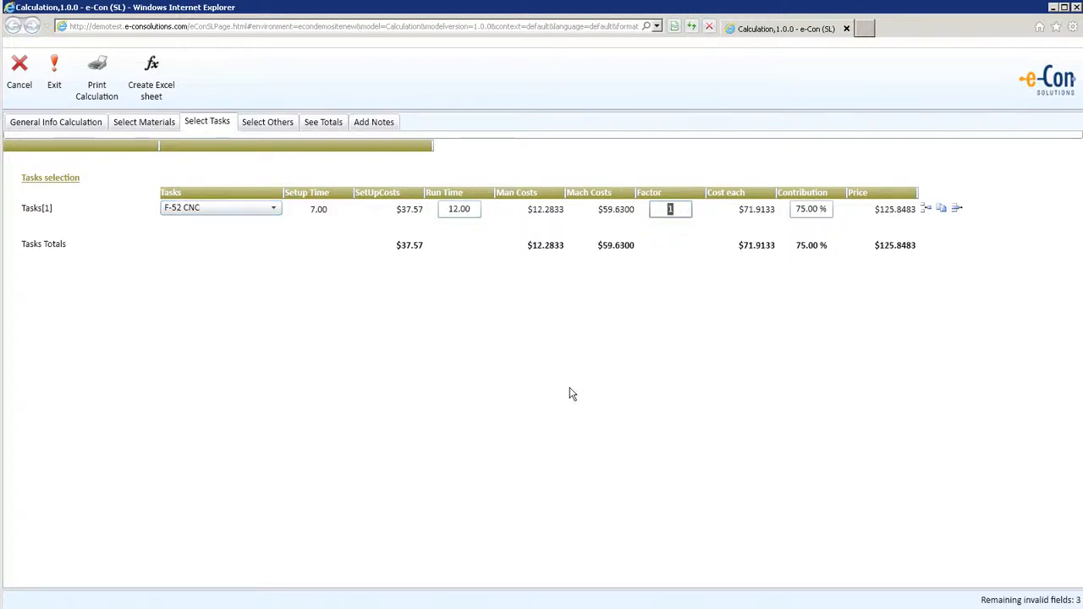
- Add a second task row, choose Drilling for it and duplicate that row
{"action": "left_click", "coordinate": [927, 210]}
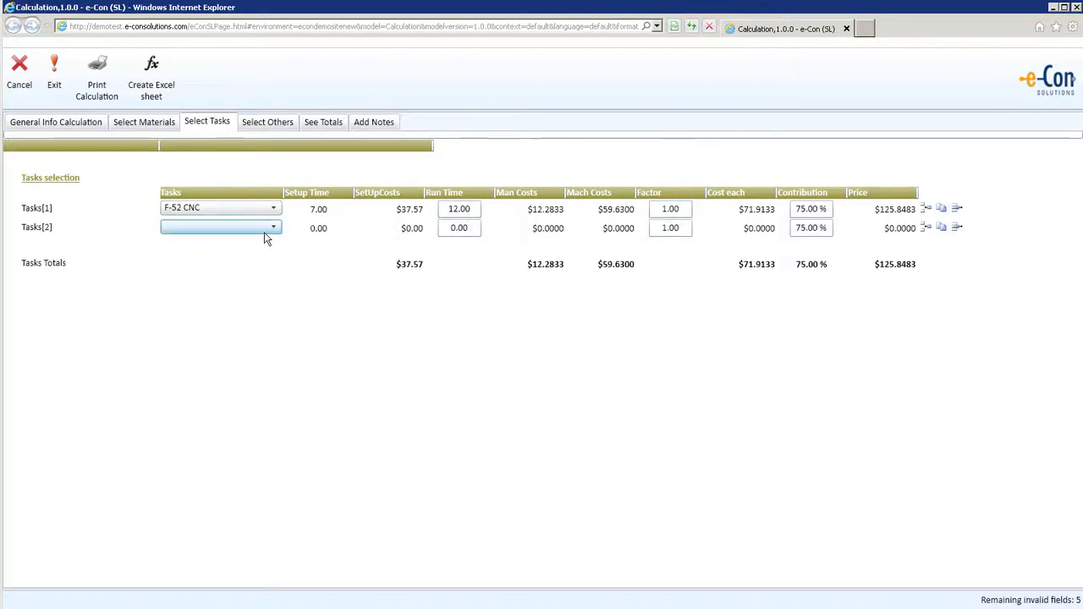
{"action": "left_click", "coordinate": [263, 232]}
{"action": "scroll", "coordinate": [271, 364], "scroll_direction": "down", "scroll_amount": 3}
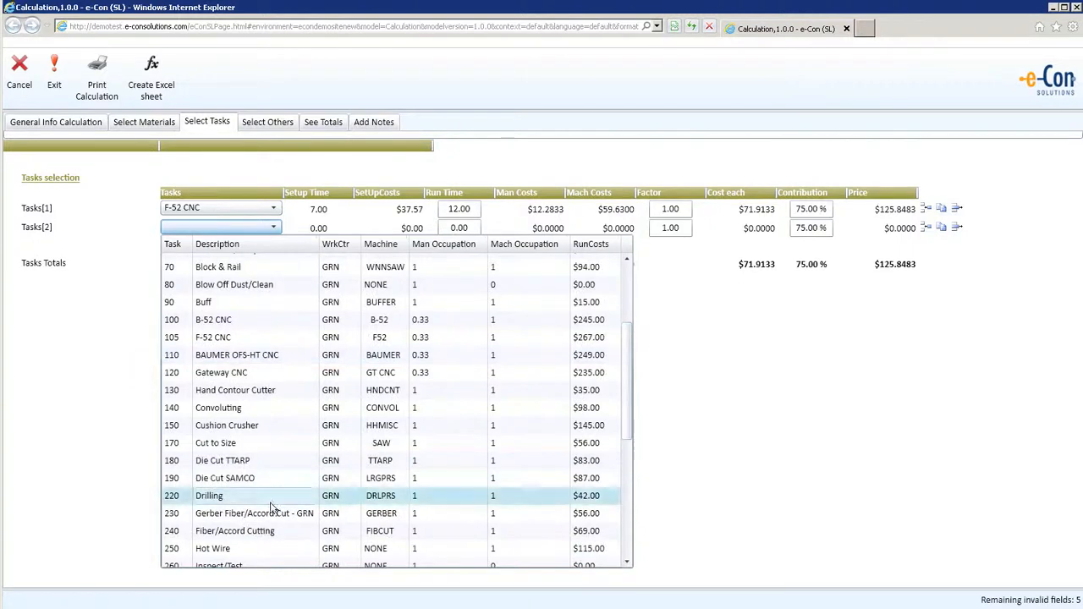
{"action": "left_click", "coordinate": [271, 499]}
{"action": "left_click", "coordinate": [942, 228]}
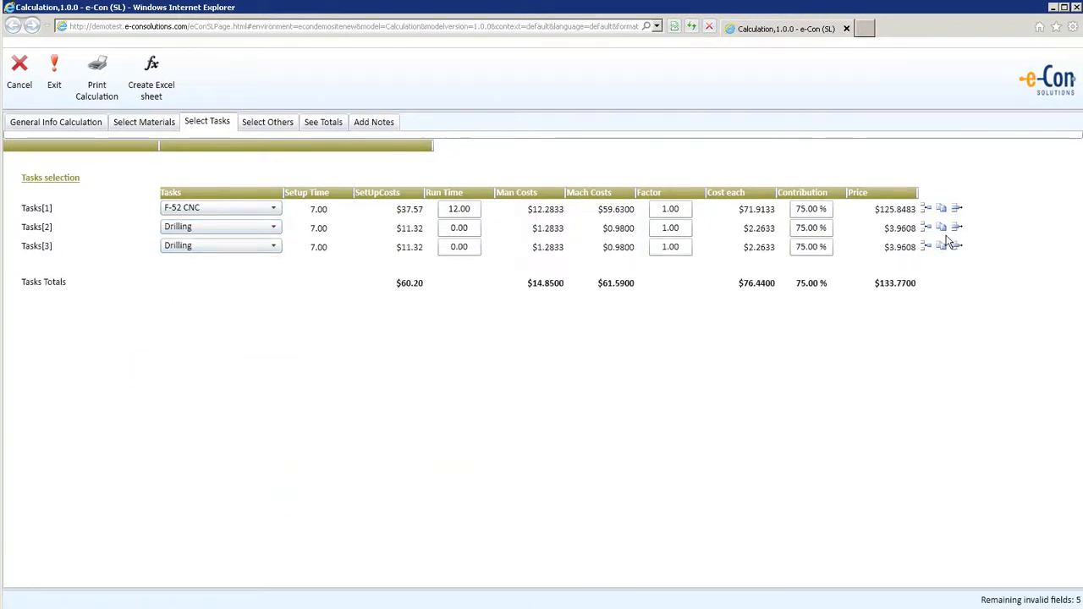
- Set the run time of the first Drilling task to 1 and of the second Drilling task to 3.4
{"action": "left_click", "coordinate": [458, 229]}
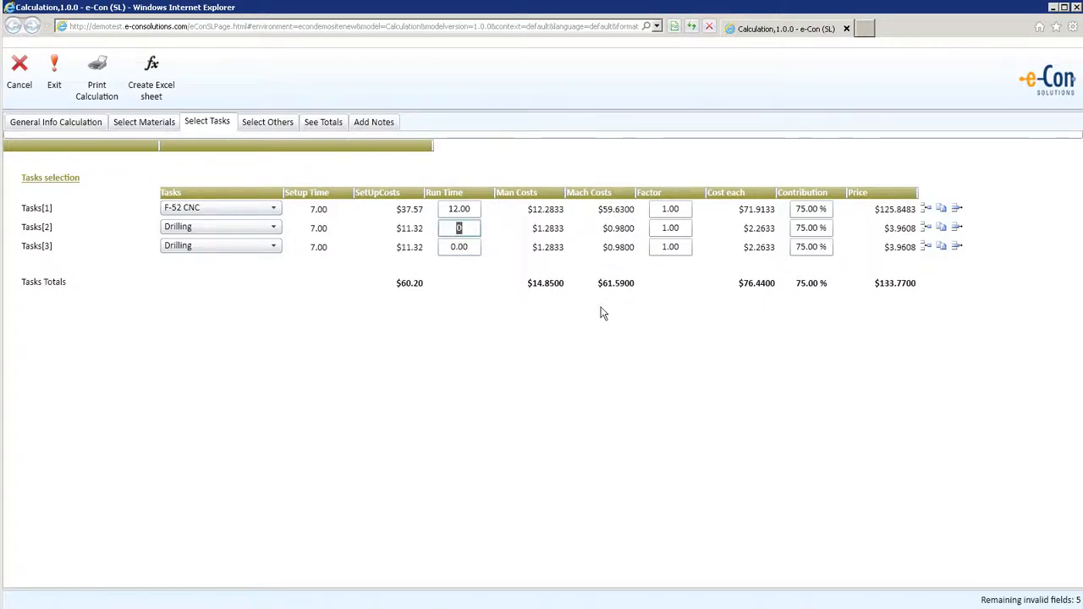
{"action": "key", "text": "Tab"}
{"action": "key", "text": "Tab"}
{"action": "key", "text": "Tab"}
{"action": "key", "text": "Tab"}
{"action": "key", "text": "Tab"}
{"action": "type", "text": "3"}
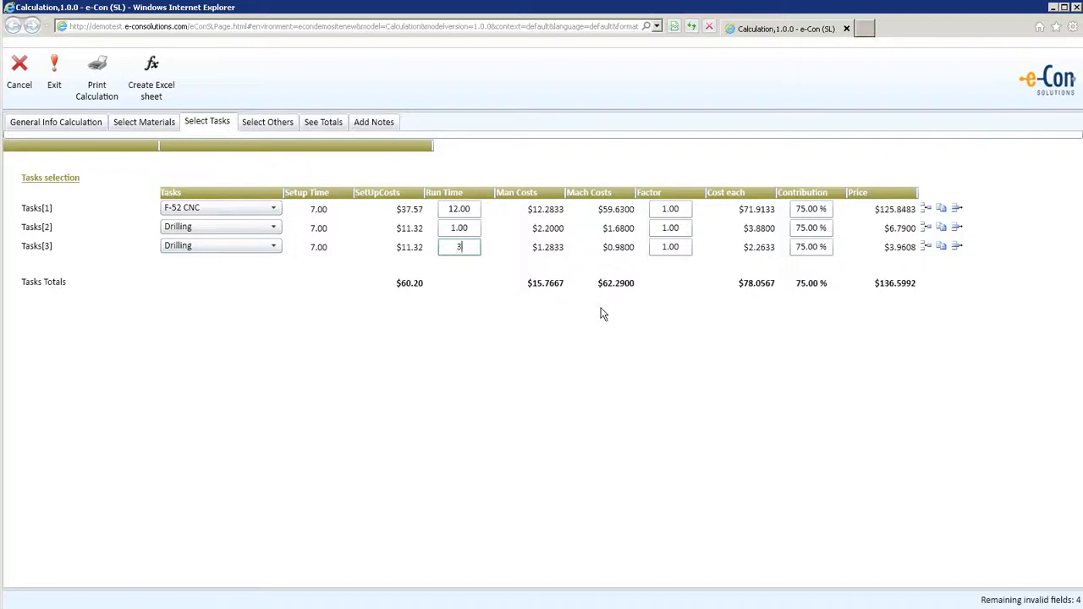
{"action": "key", "text": "Tab"}
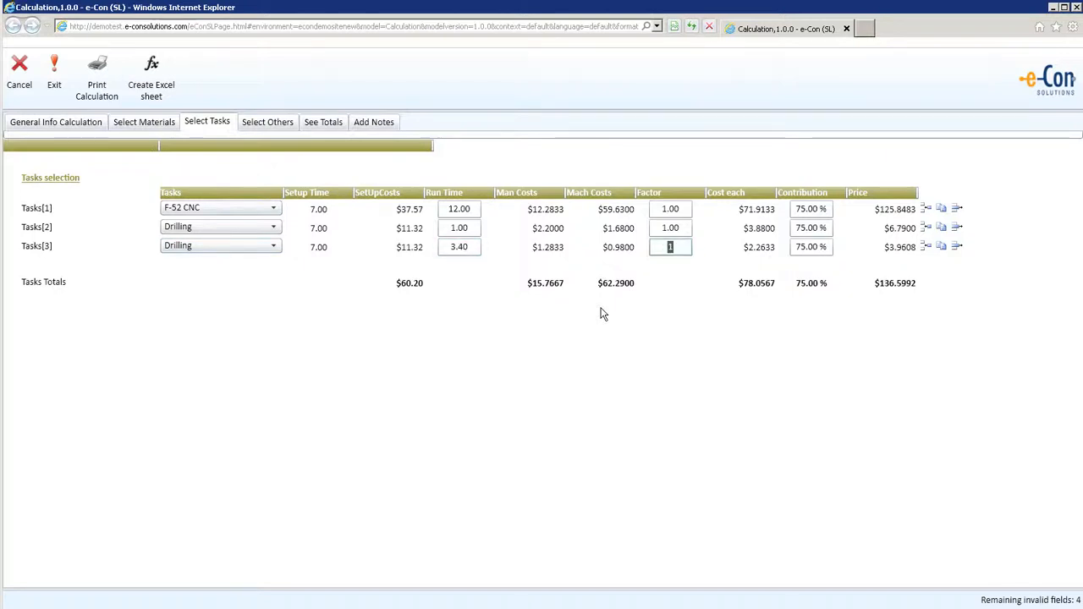
- Add Assembly - Hot Air Gun as the fourth task with a run time of 8 and a factor of 1.4
{"action": "left_click", "coordinate": [269, 266]}
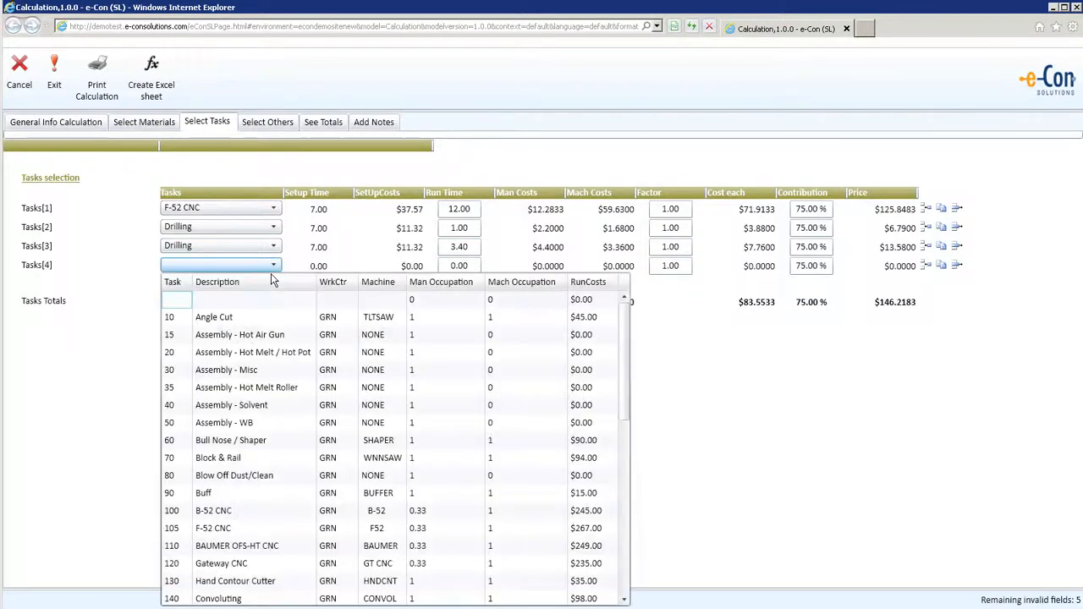
{"action": "left_click", "coordinate": [259, 340]}
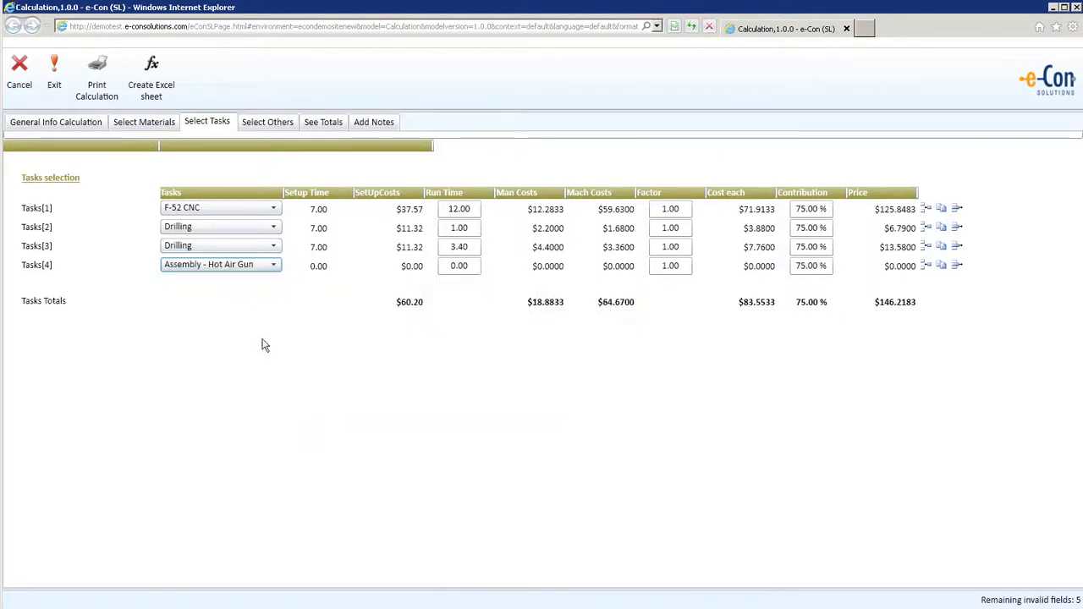
{"action": "key", "text": "Tab"}
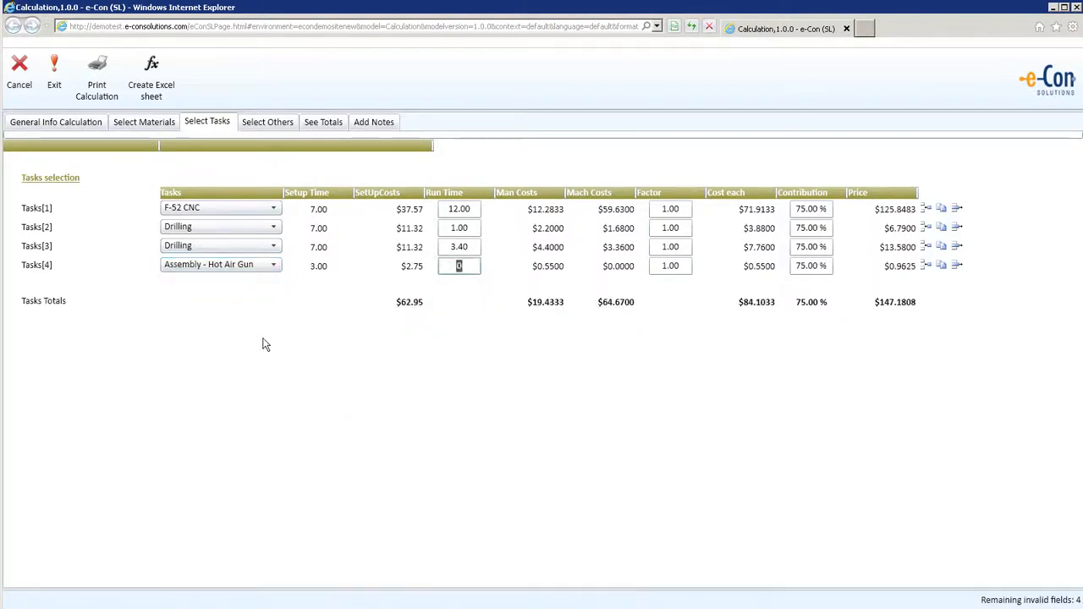
{"action": "type", "text": "8"}
{"action": "key", "text": "Tab"}
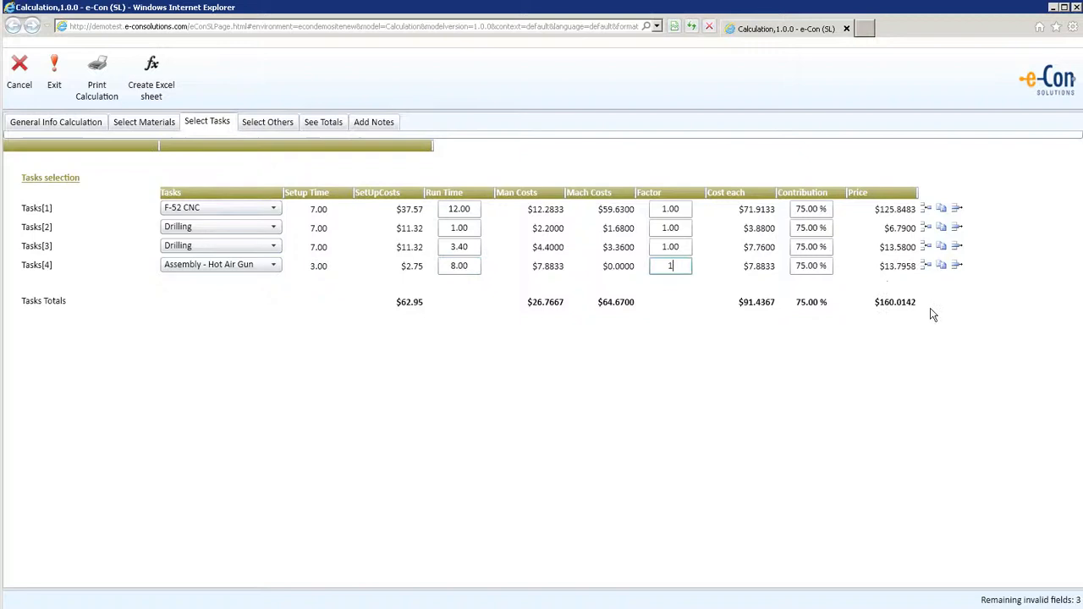
{"action": "type", "text": "1.4"}
{"action": "key", "text": "Tab"}
{"action": "key", "text": "Tab"}
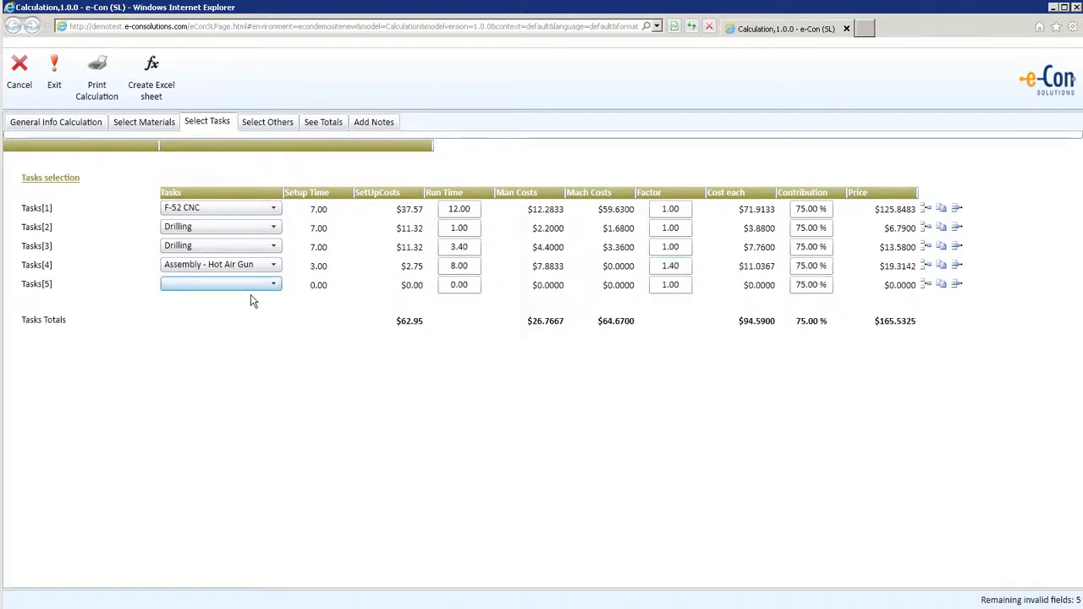
- Choose Packing-Misc as the fifth task with run time 5.5, factor 2 and contribution 90 %
{"action": "left_click", "coordinate": [251, 285]}
{"action": "left_click", "coordinate": [241, 468]}
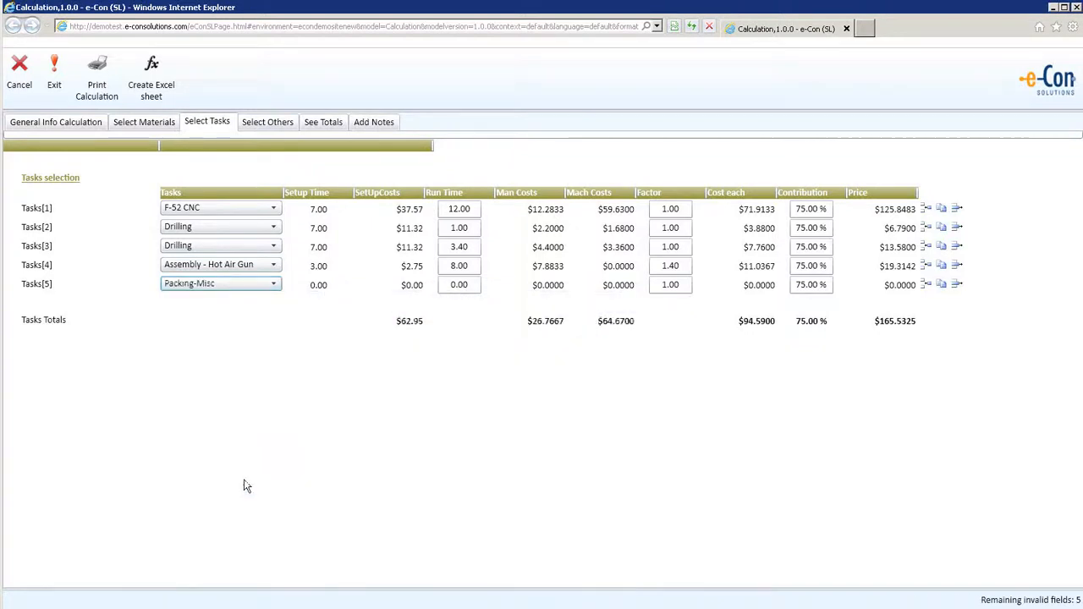
{"action": "key", "text": "Tab"}
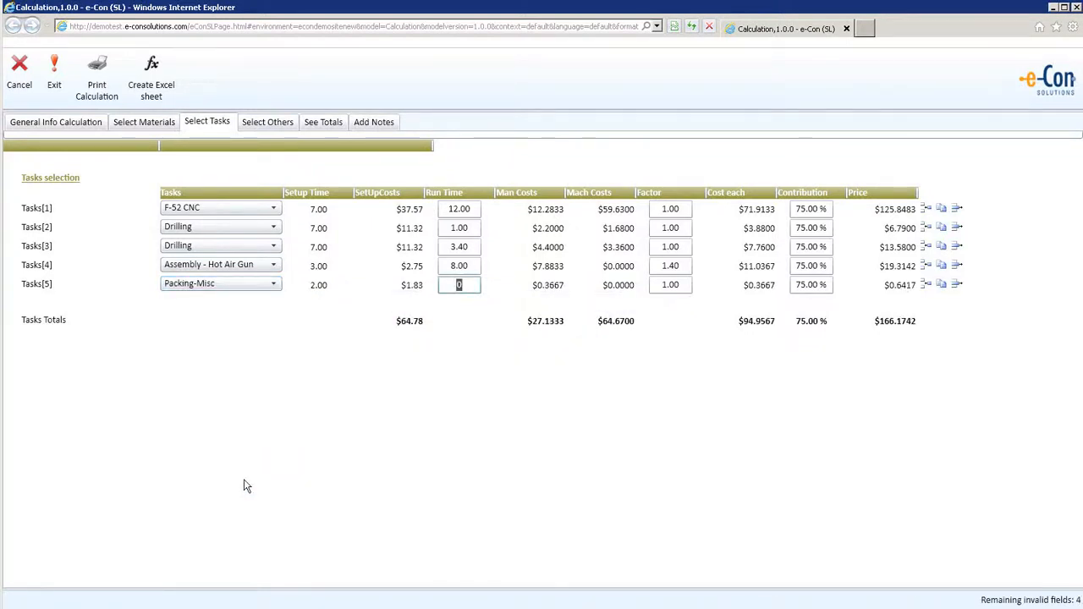
{"action": "type", "text": "5.5"}
{"action": "key", "text": "Tab"}
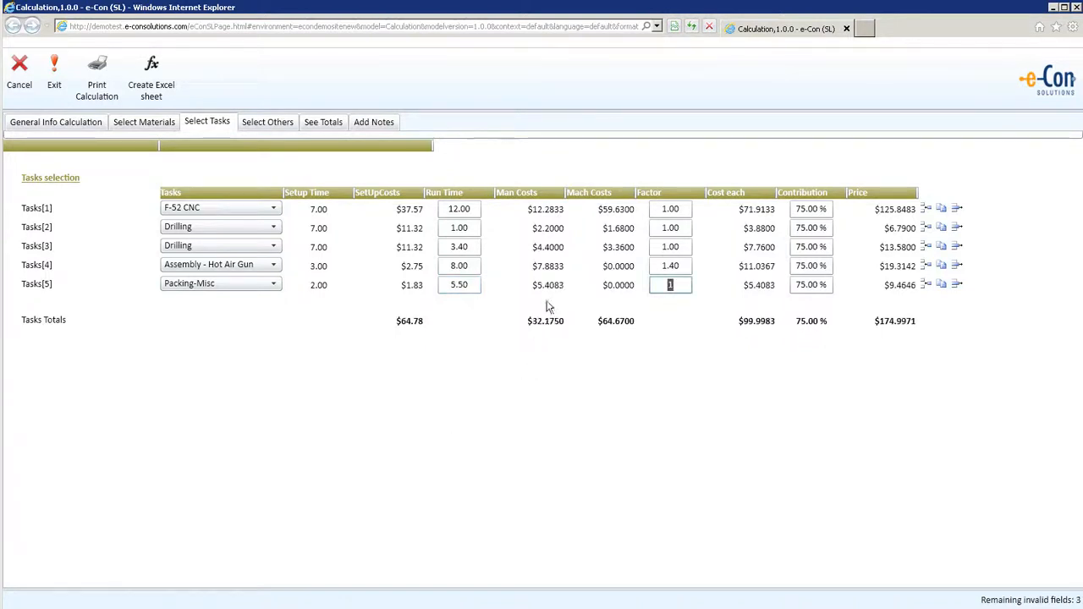
{"action": "type", "text": "2"}
{"action": "key", "text": "Tab"}
{"action": "type", "text": "90"}
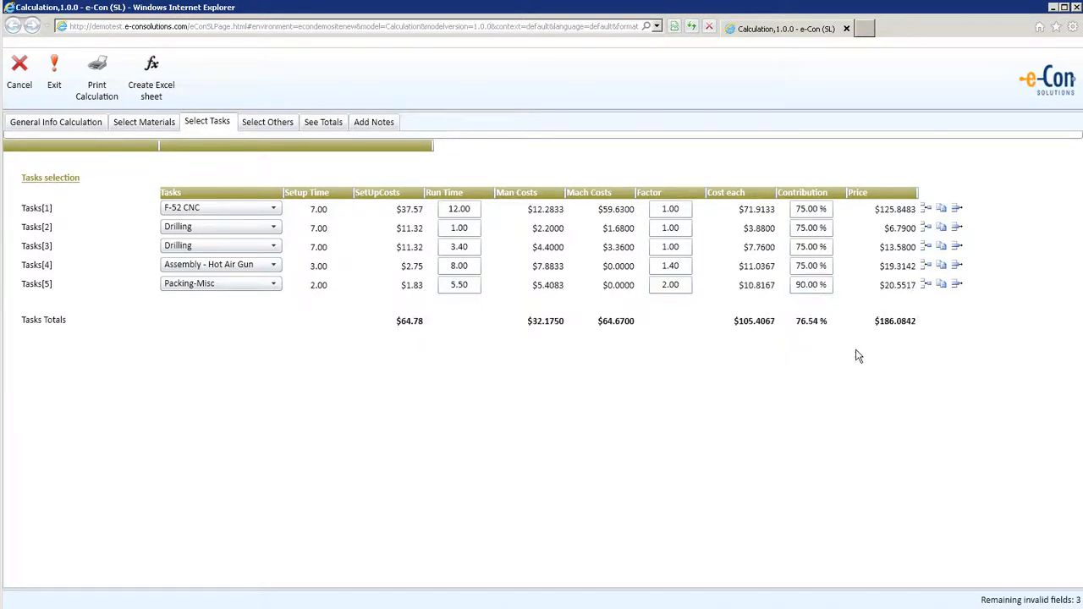
- In the other cost components, describe the tooling as "Special Die" with total costs of $2,590
{"action": "left_click", "coordinate": [286, 124]}
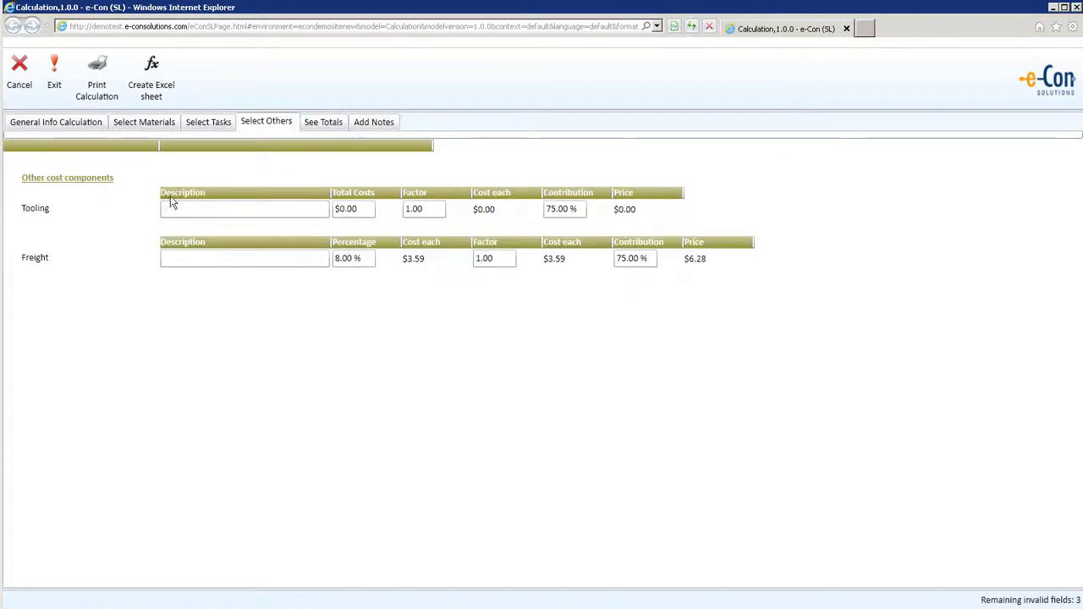
{"action": "left_click", "coordinate": [176, 214]}
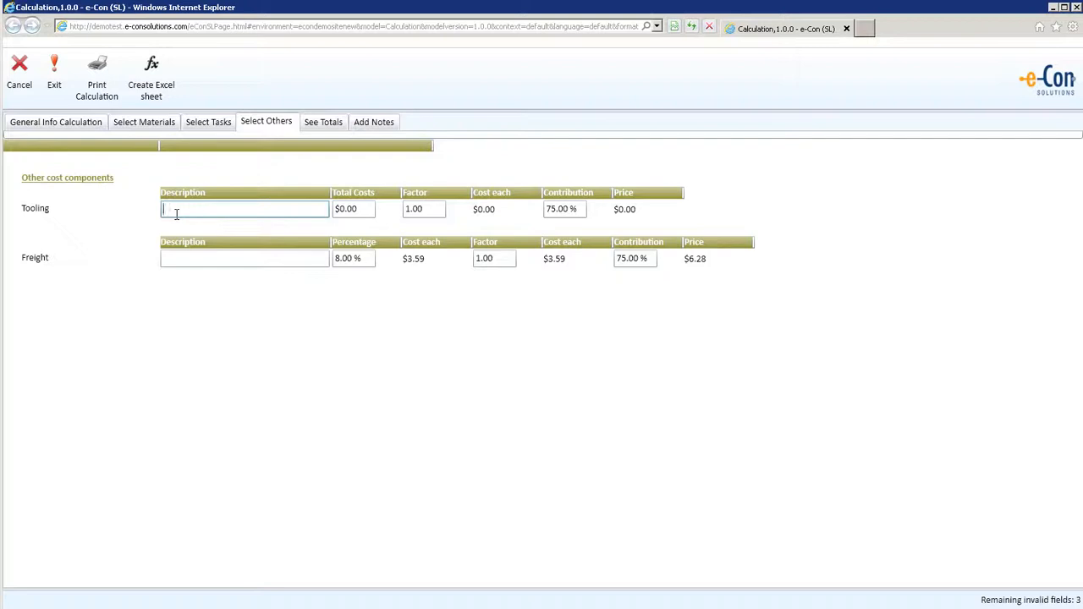
{"action": "type", "text": "Special Die"}
{"action": "key", "text": "Tab"}
{"action": "key", "text": "Tab"}
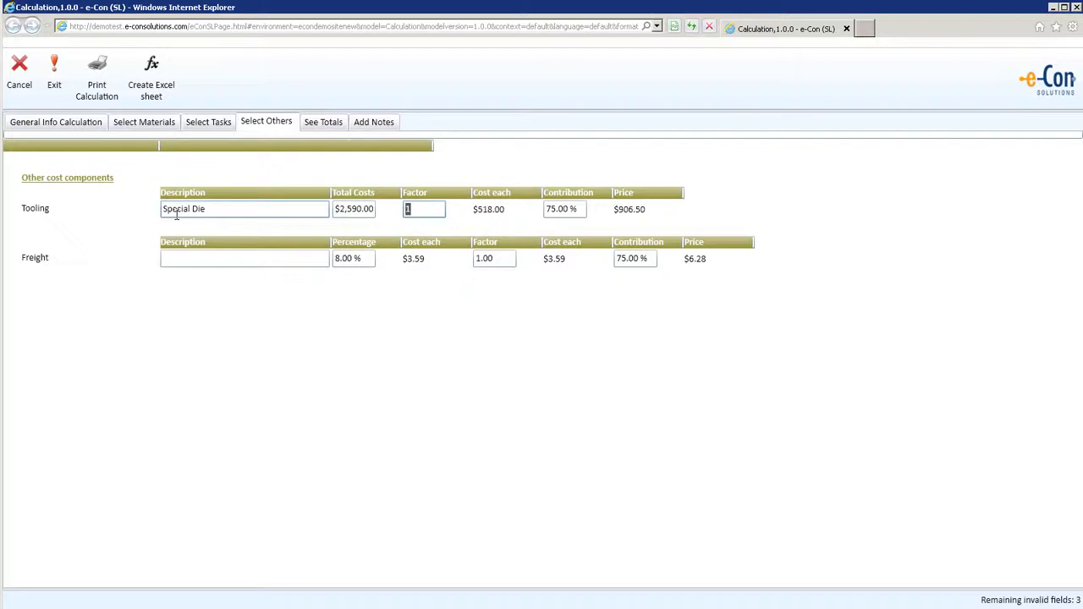
- Set the freight percentage to 10 %
{"action": "left_click", "coordinate": [366, 263]}
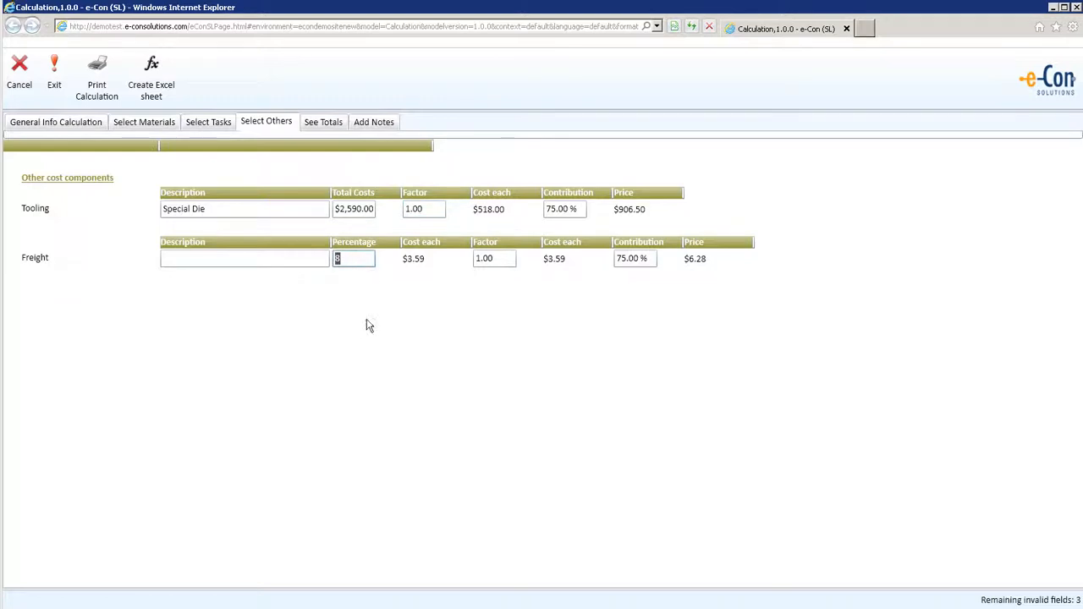
{"action": "type", "text": "10"}
{"action": "key", "text": "Tab"}
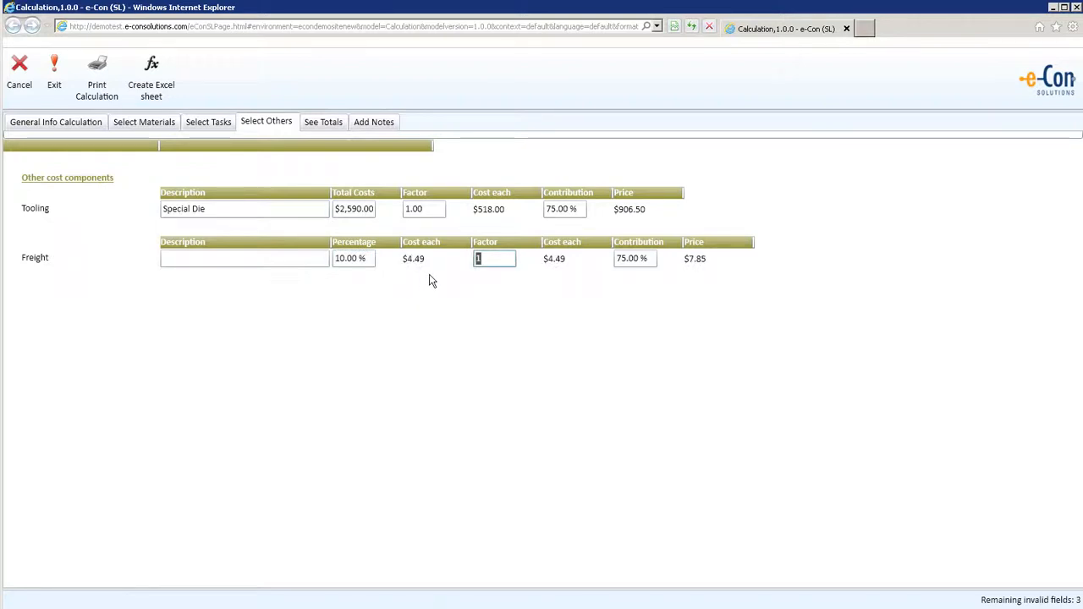
- In the totals, calculate for the alternative quantities 10, 40, 150, 250, 600 and 1000
{"action": "left_click", "coordinate": [342, 128]}
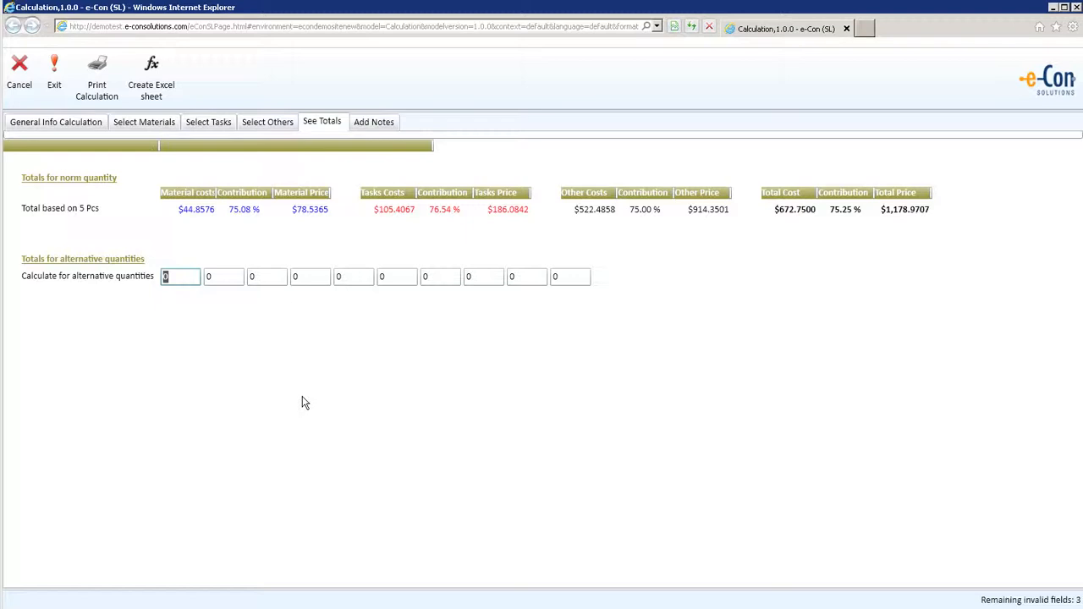
{"action": "key", "text": "Tab"}
{"action": "type", "text": "40"}
{"action": "key", "text": "Tab"}
{"action": "type", "text": "150"}
{"action": "key", "text": "Tab"}
{"action": "type", "text": "250"}
{"action": "key", "text": "Tab"}
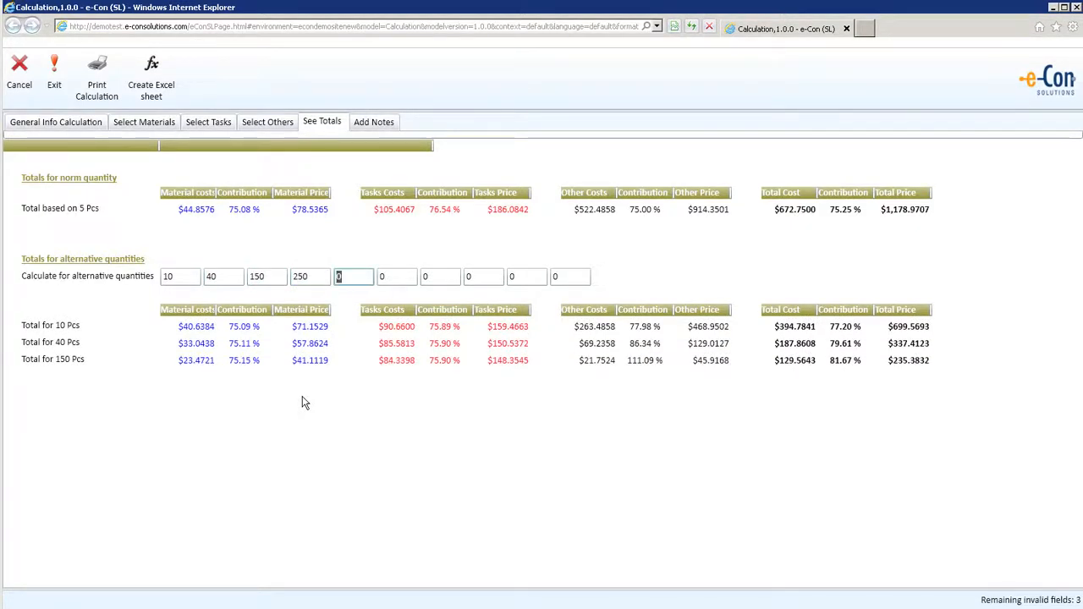
{"action": "type", "text": "600"}
{"action": "key", "text": "Tab"}
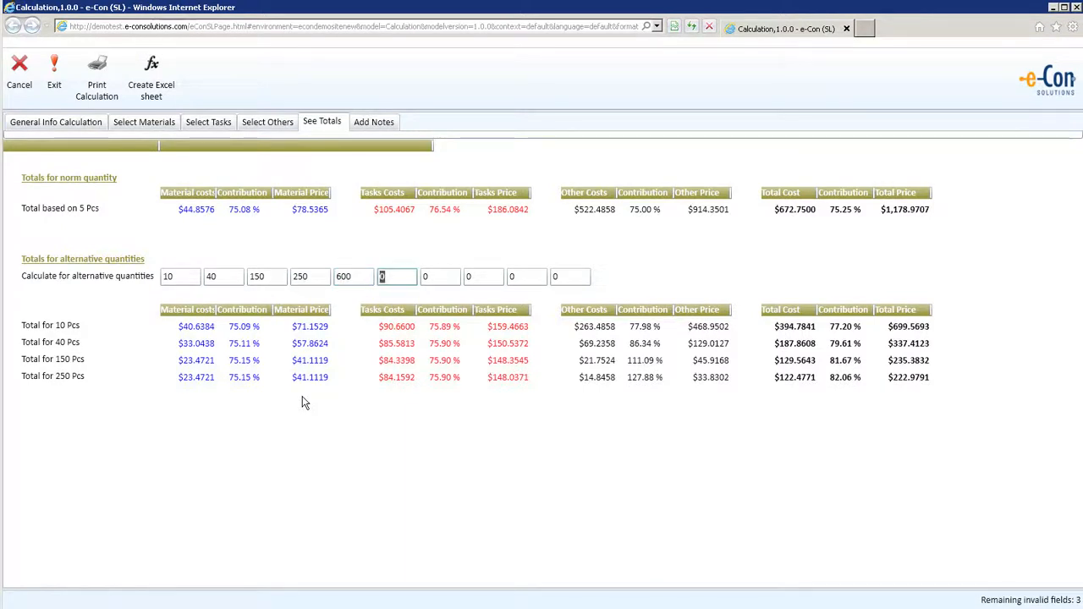
{"action": "type", "text": "1000"}
{"action": "key", "text": "Tab"}
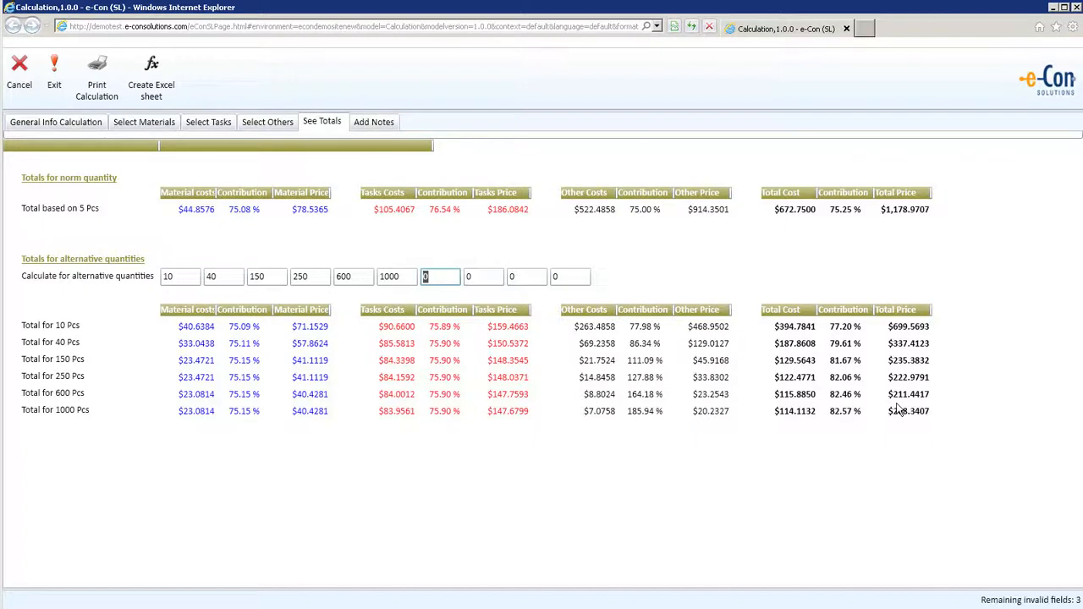
- Add the note "This Special Device is custom configured and calculated by e-Con. e-Cons great engine ensures correct and validated prices. Even several alternatives can be calculated!"
{"action": "left_click", "coordinate": [402, 128]}
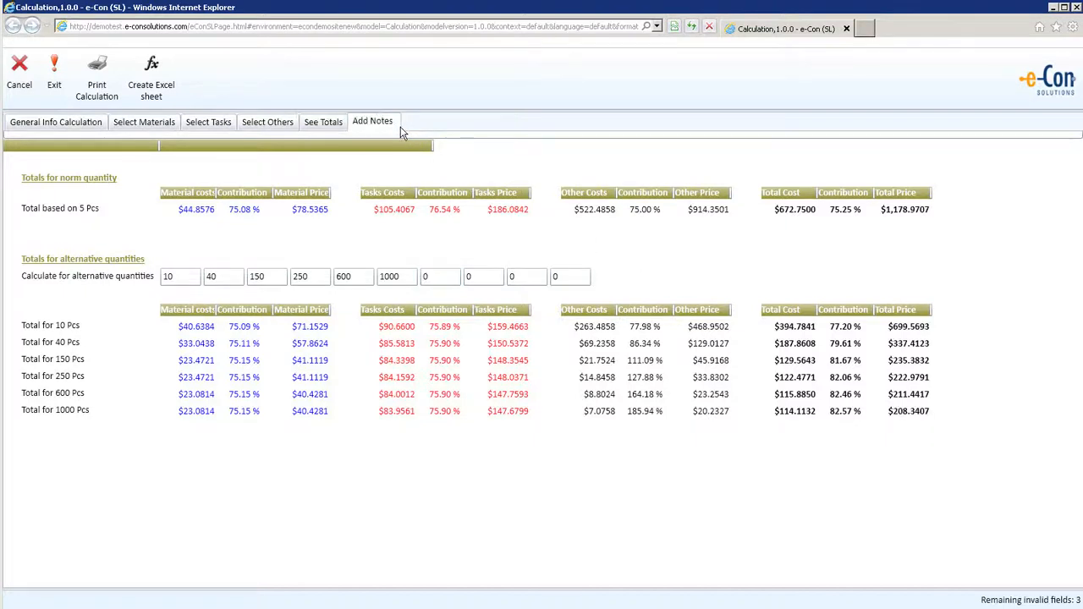
{"action": "type", "text": "This Special Device is custom configured and calculated by e-Con. e-Cons great engine ensures correct and validated prices.  Even several alternatives can be calculated!"}
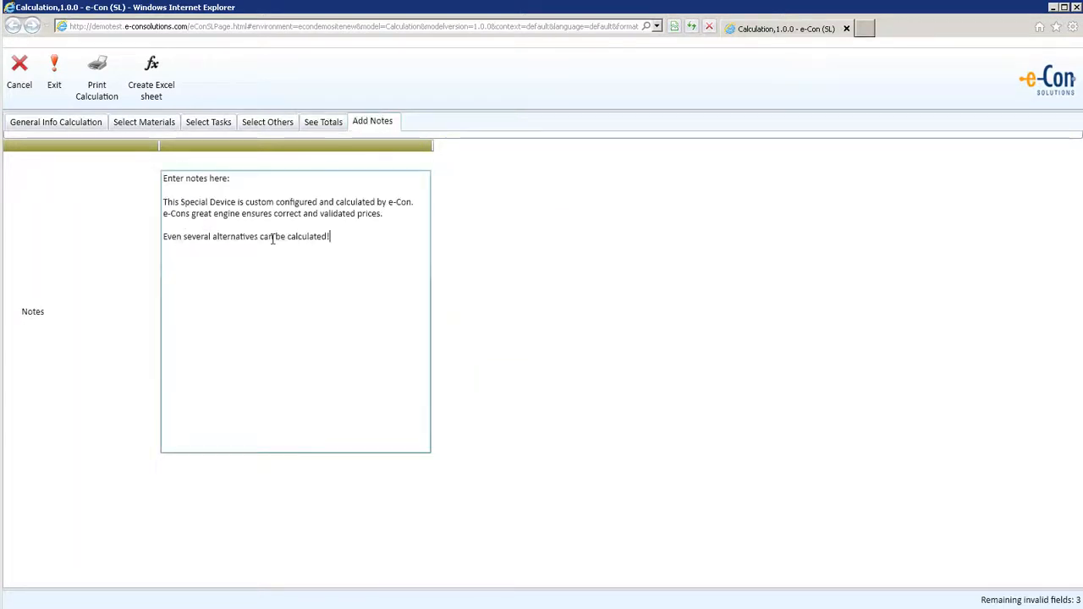
- Generate the printable calculation document and review its description, materials, tasks and other costs
{"action": "left_click", "coordinate": [100, 87]}
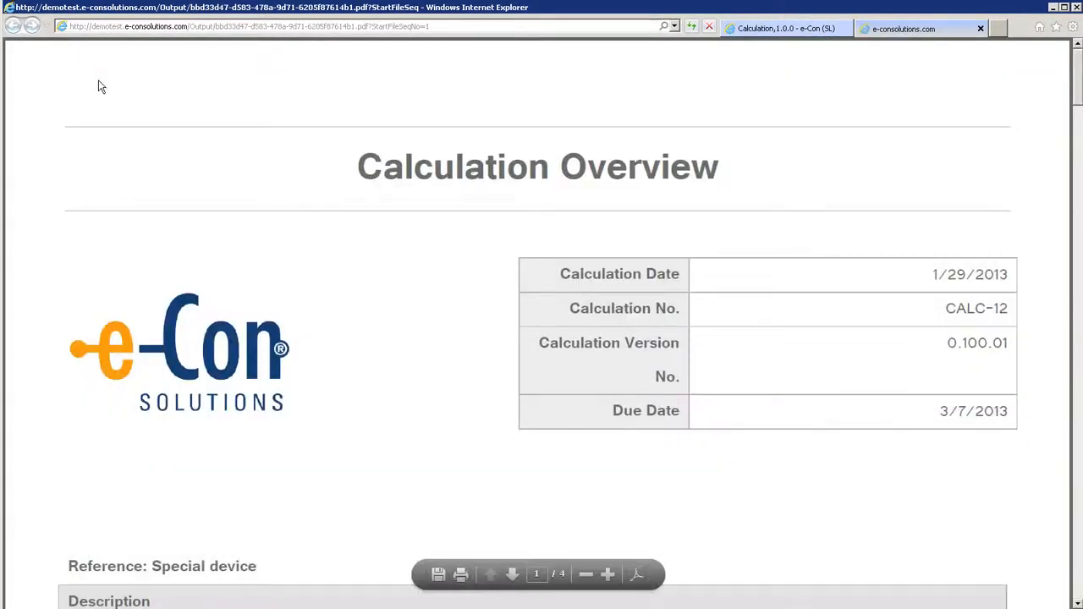
{"action": "left_click", "coordinate": [592, 579]}
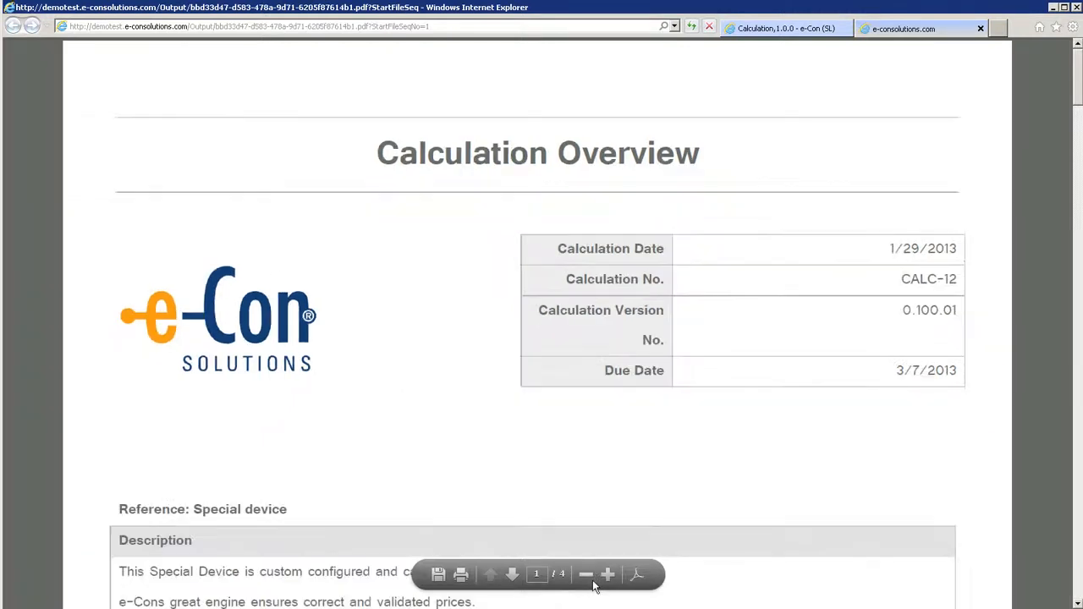
{"action": "left_click", "coordinate": [593, 583]}
{"action": "scroll", "coordinate": [593, 507], "scroll_direction": "down", "scroll_amount": 3}
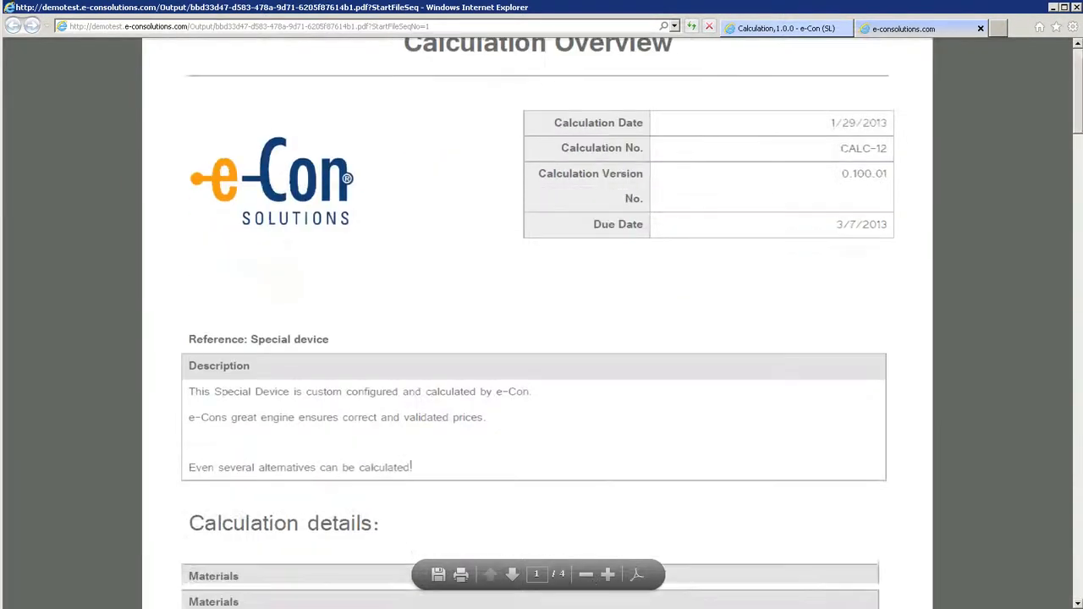
{"action": "scroll", "coordinate": [542, 321], "scroll_direction": "down", "scroll_amount": 5}
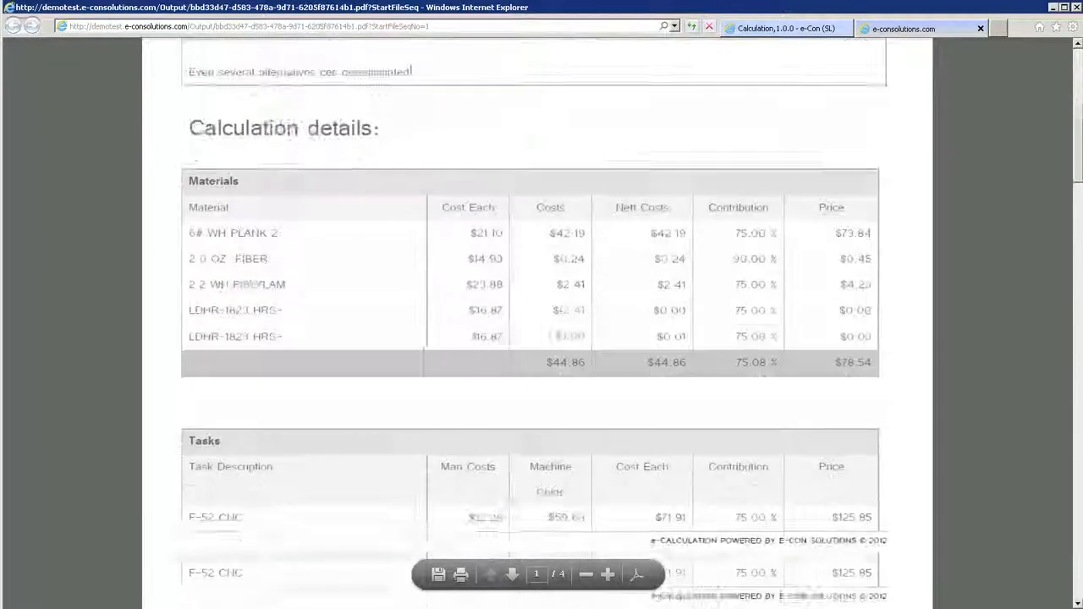
{"action": "scroll", "coordinate": [541, 321], "scroll_direction": "down", "scroll_amount": 6}
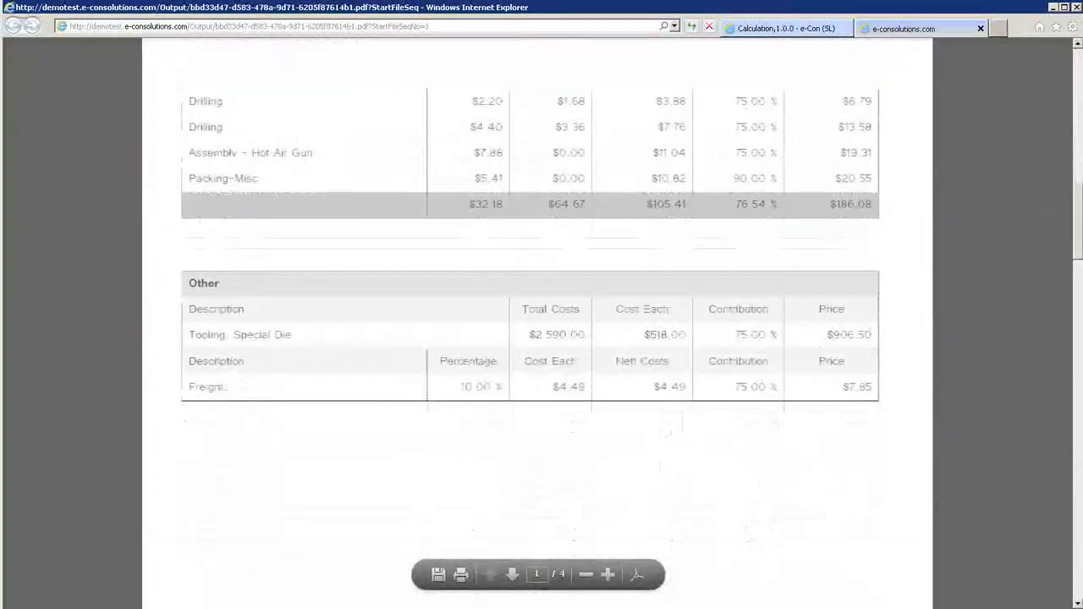
{"action": "left_click_drag", "start_coordinate": [1077, 254], "coordinate": [1058, 555]}
- Return to the calculation, create its Excel sheet and open the resulting test.xlsx in Microsoft Excel
{"action": "left_click", "coordinate": [783, 27]}
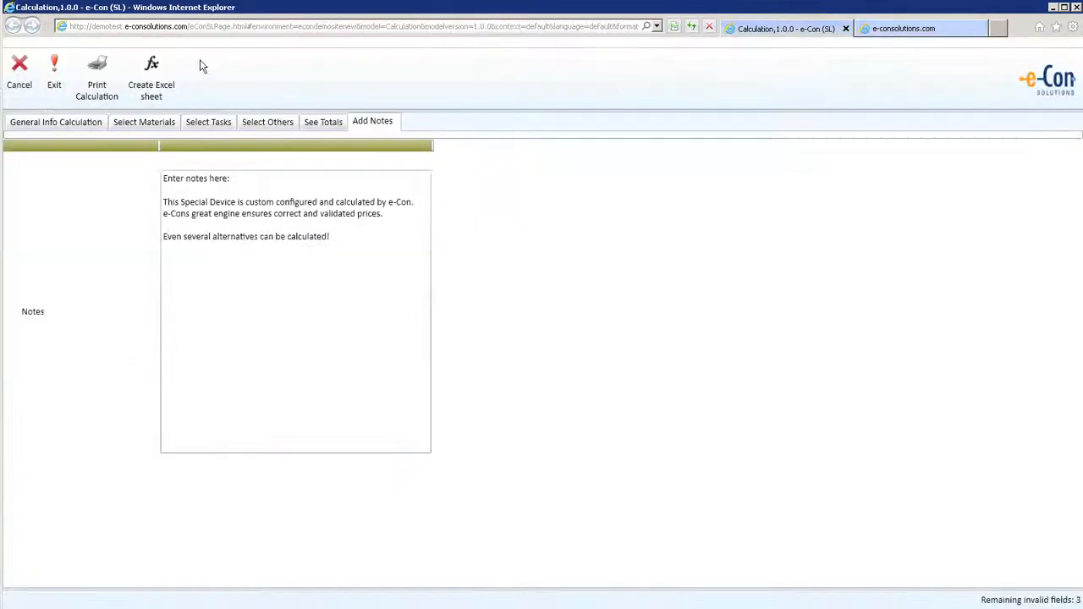
{"action": "left_click", "coordinate": [153, 85]}
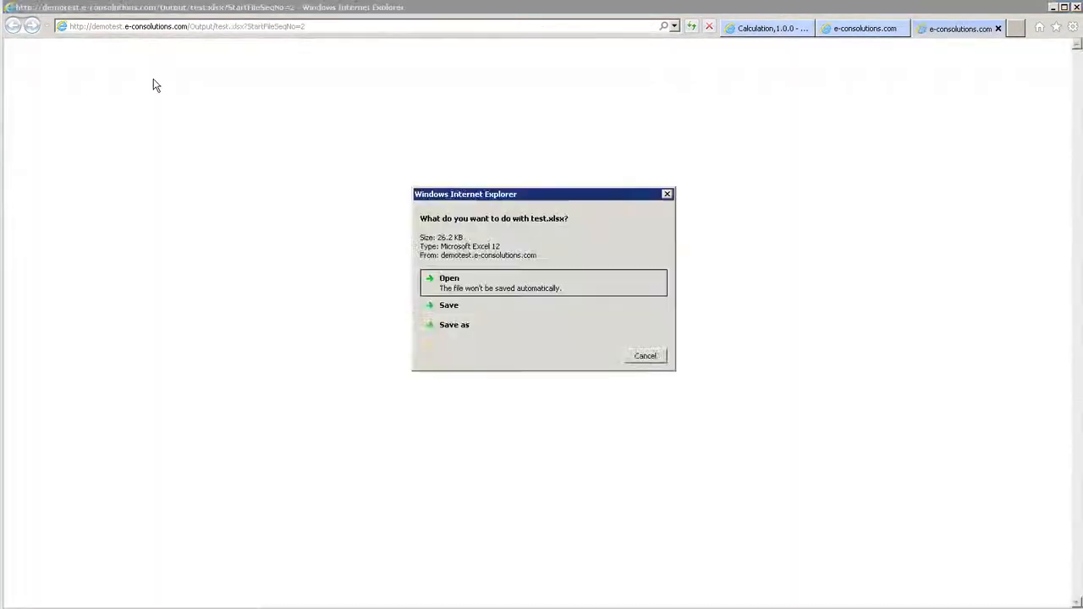
{"action": "left_click", "coordinate": [535, 294]}
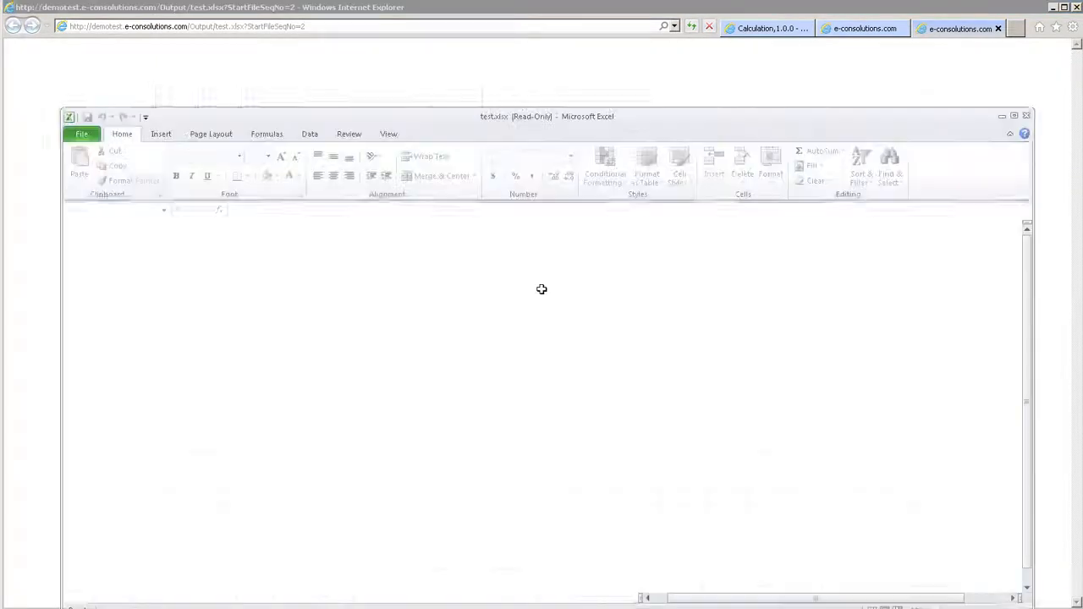